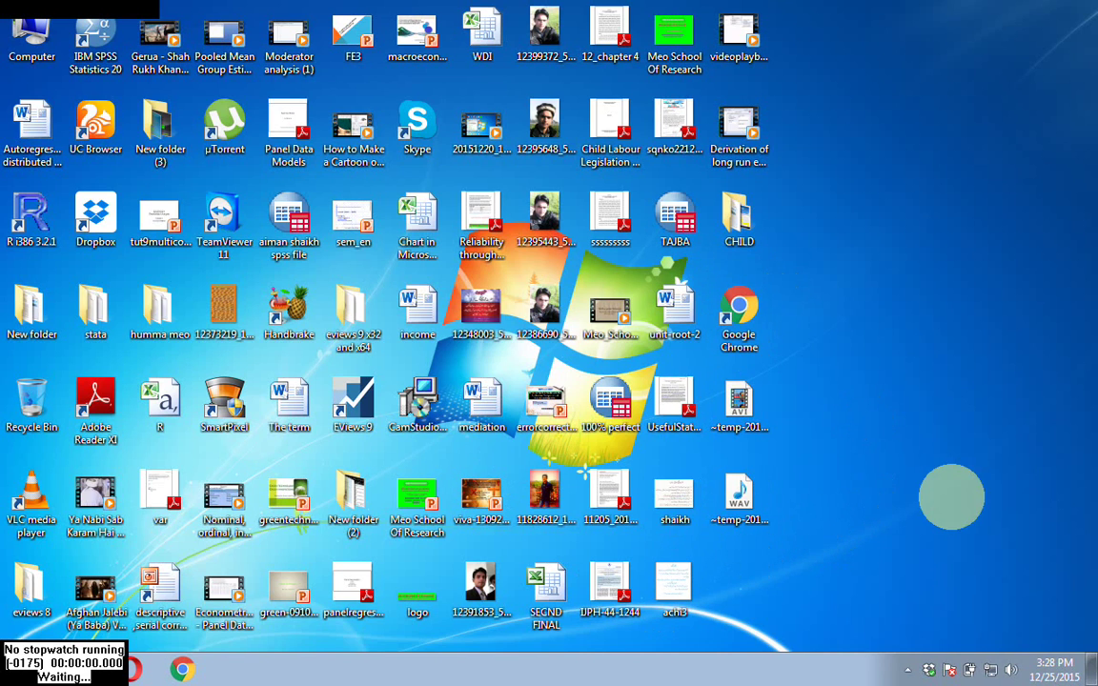
# - Open the SECND FINAL Excel file in EViews, importing Sheet1 as a new workfile dated by the years series
pyautogui.click(545, 593)
pyautogui.moveTo(545, 592); pyautogui.dragTo(335, 400)
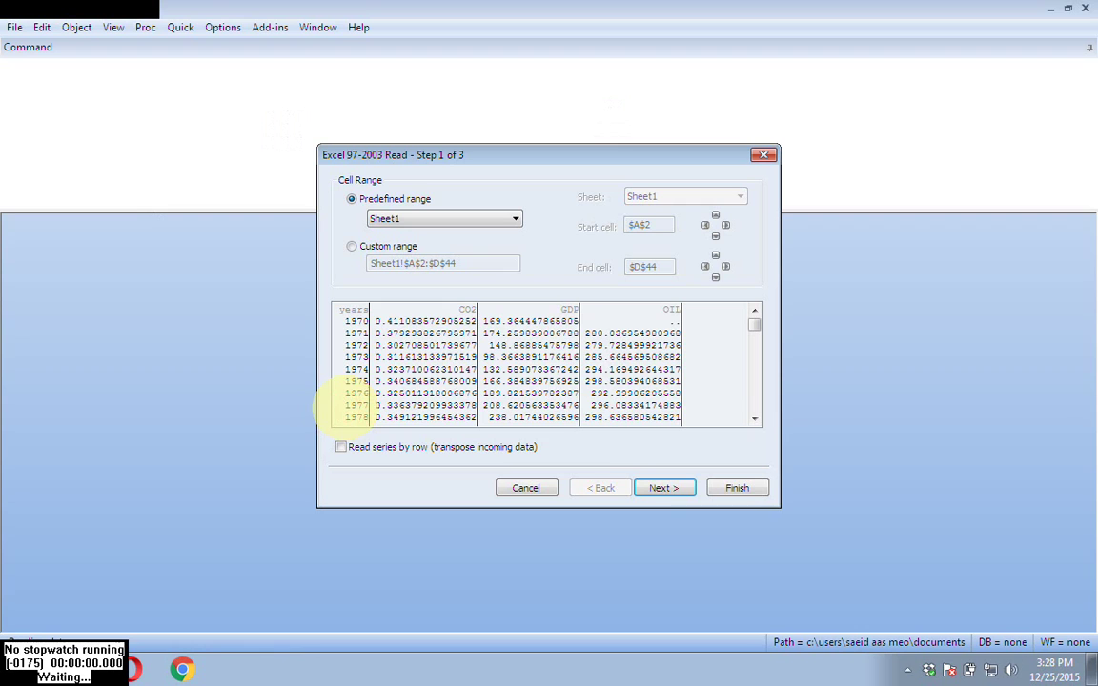
pyautogui.click(662, 487)
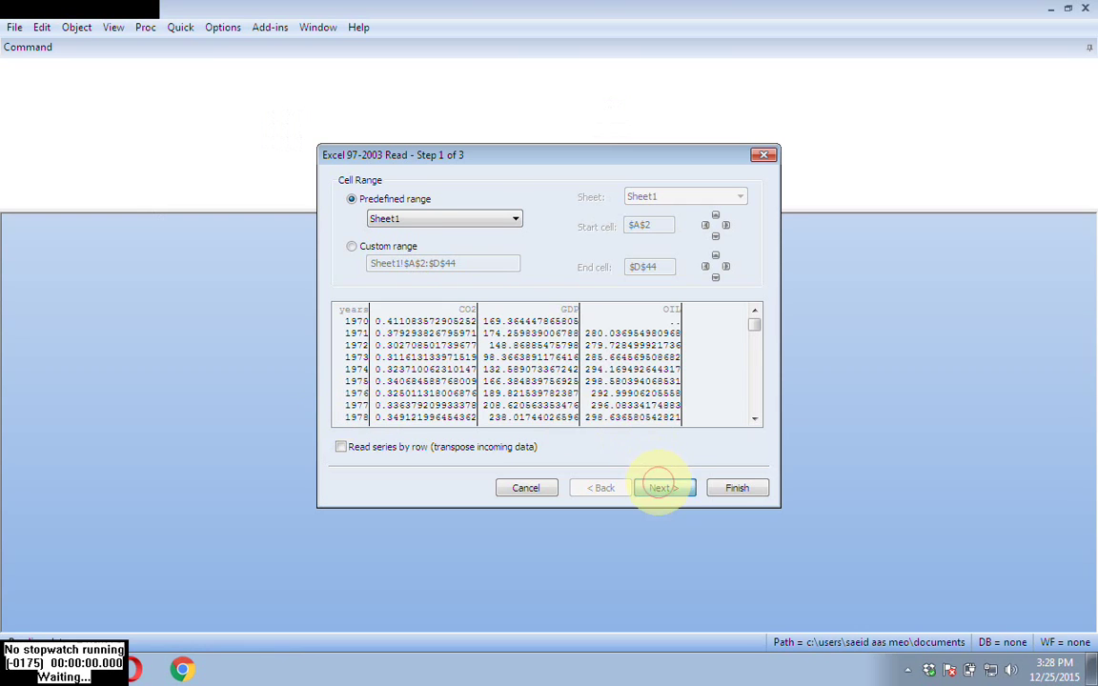
pyautogui.click(656, 485)
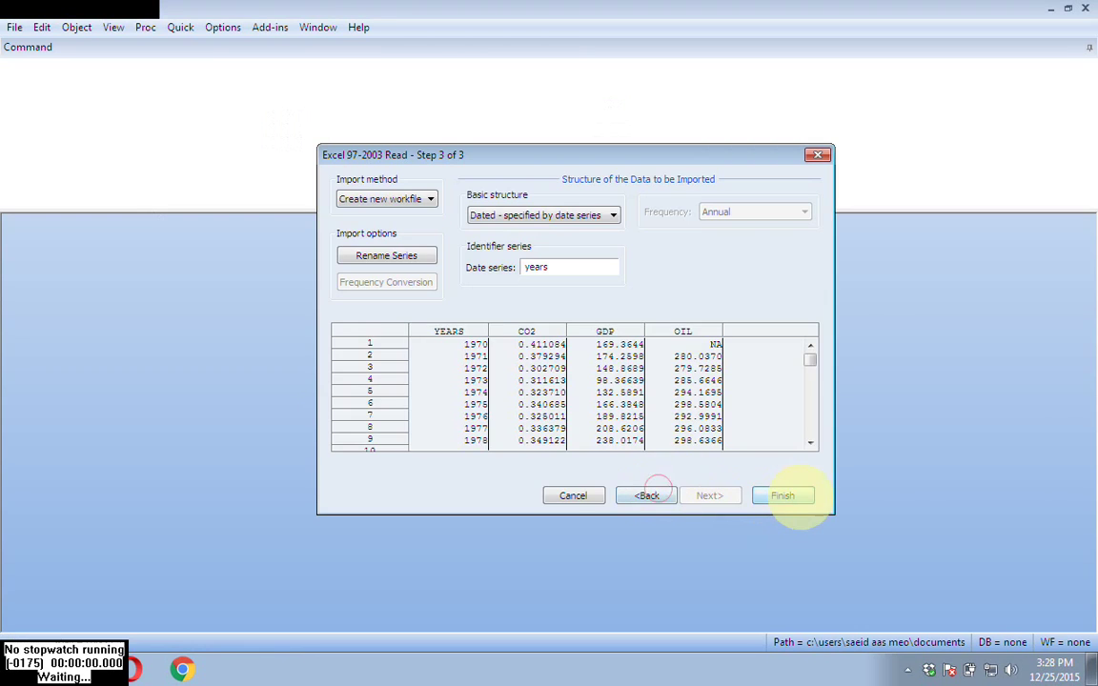
pyautogui.click(787, 495)
pyautogui.click(523, 362)
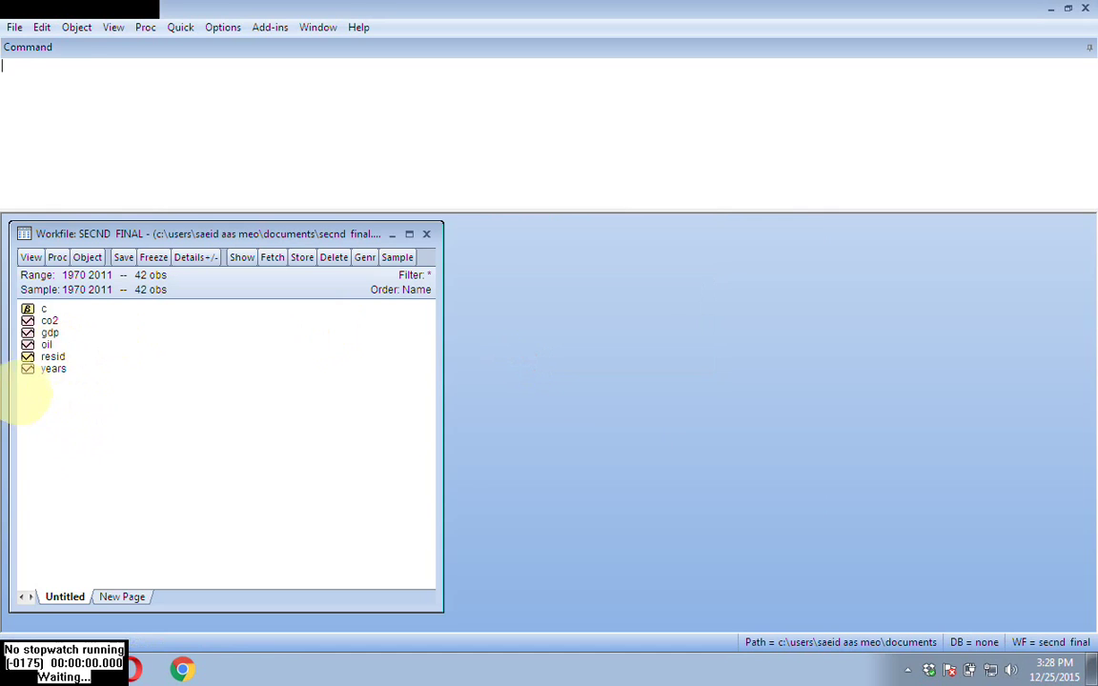
# - Start a Johansen cointegration test from the group statistics on the series co2, gdp and oil
pyautogui.click(50, 320)
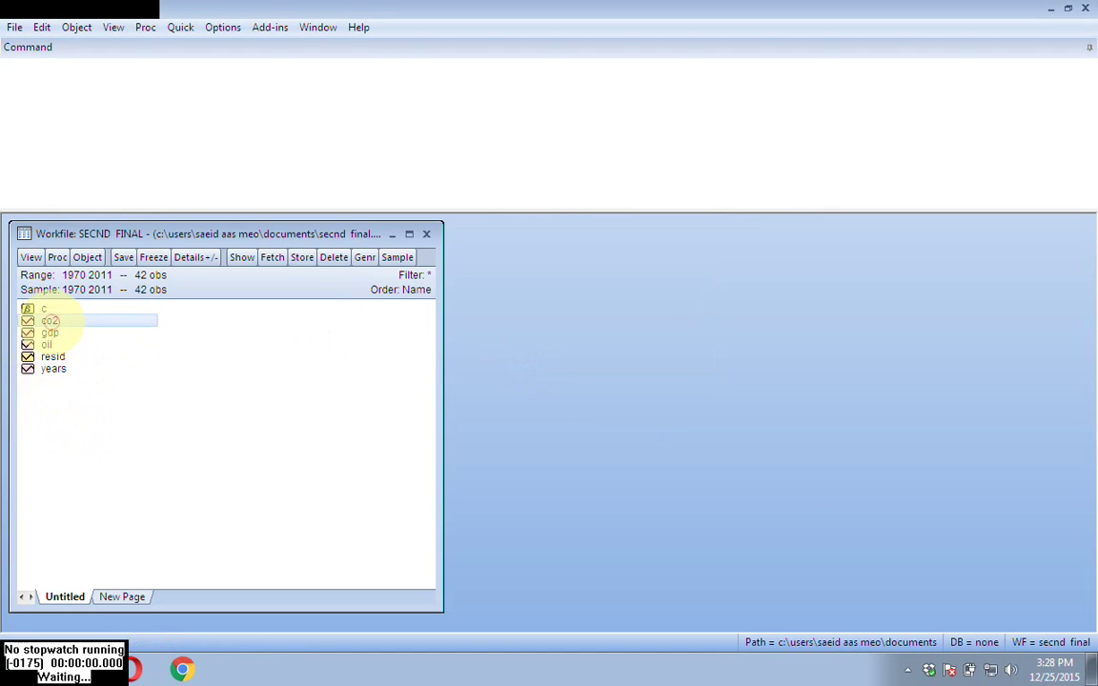
pyautogui.click(49, 332)
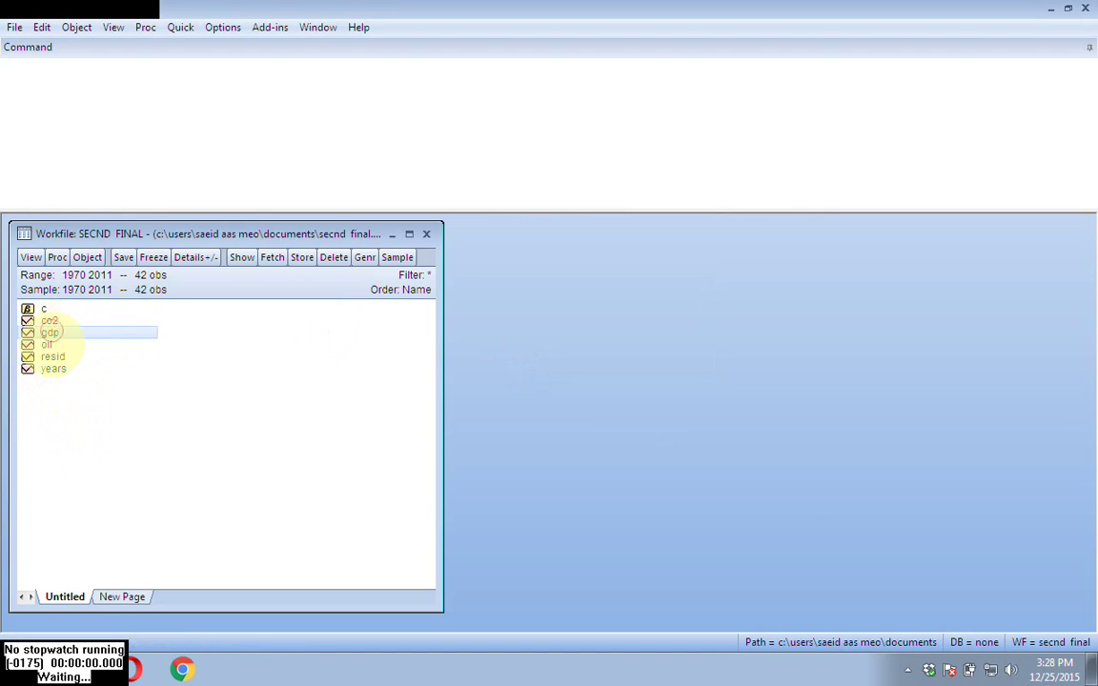
pyautogui.click(48, 344)
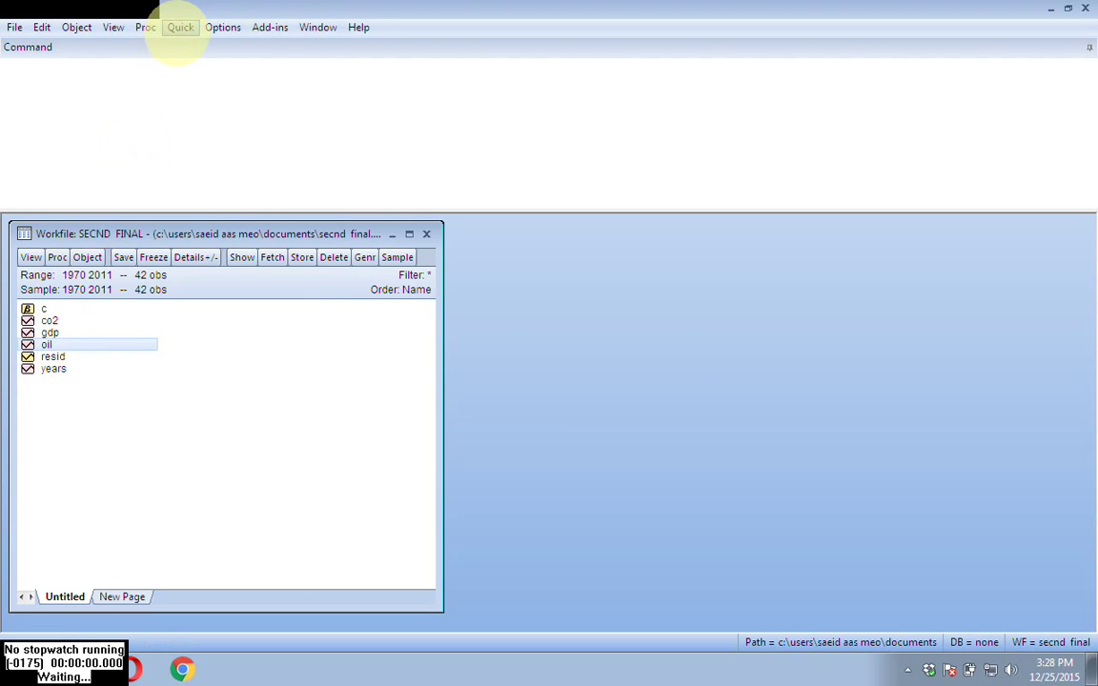
pyautogui.click(180, 27)
pyautogui.moveTo(222, 166)
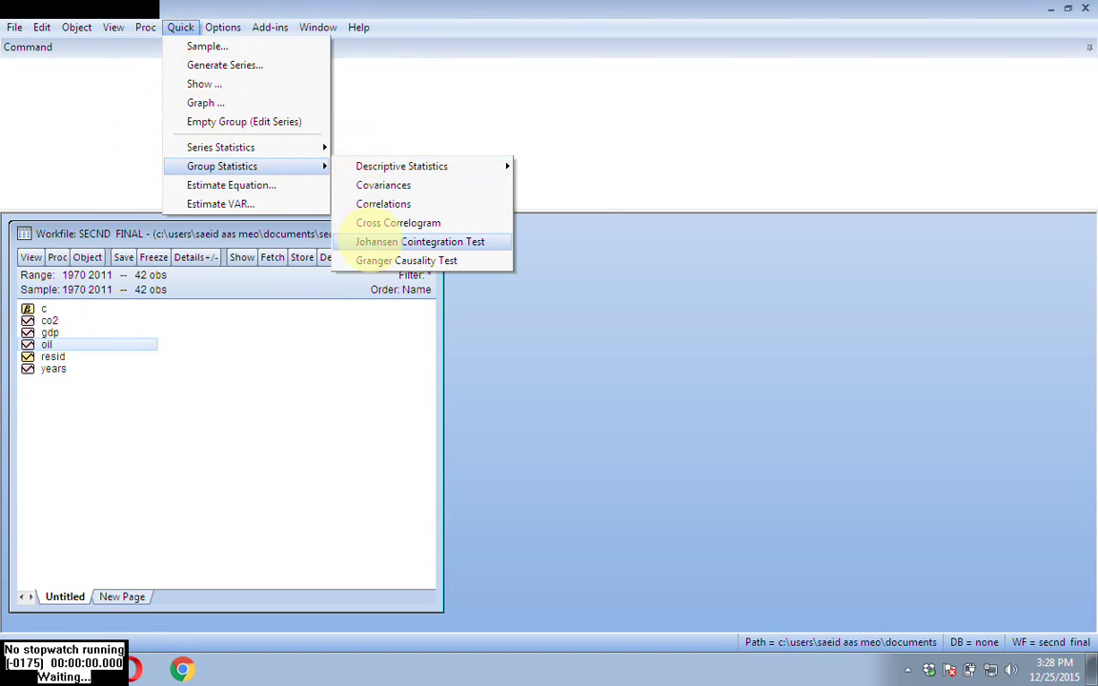
pyautogui.click(376, 241)
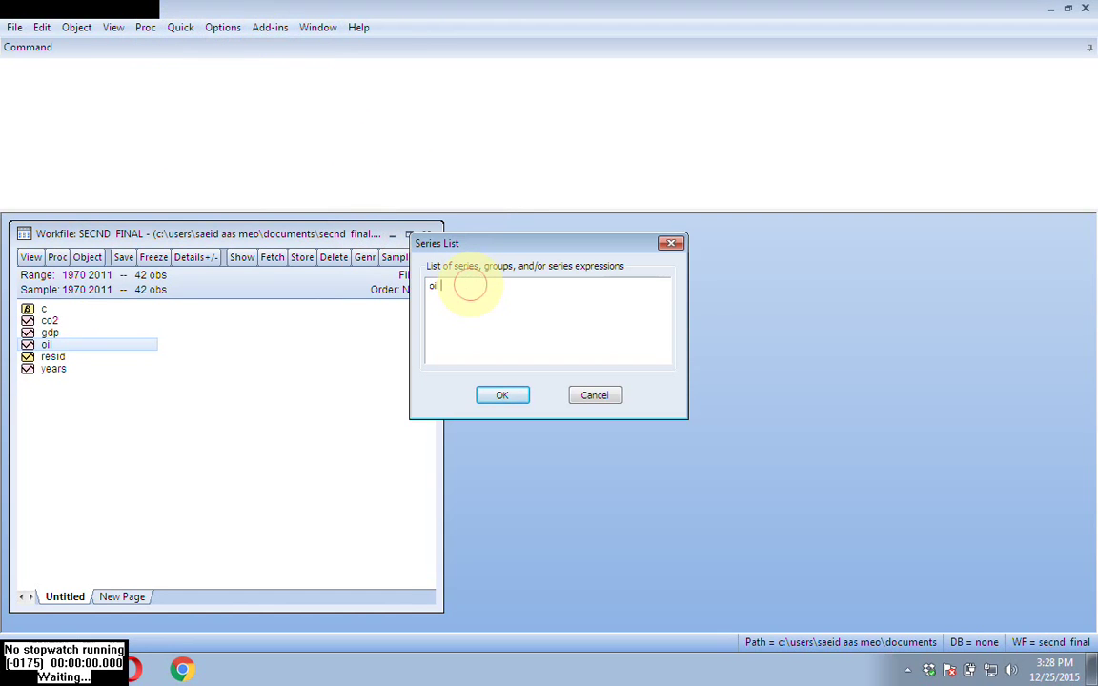
pyautogui.press('BackSpace')
pyautogui.press('BackSpace')
pyautogui.press('BackSpace')
pyautogui.write('co2 gdp oil')
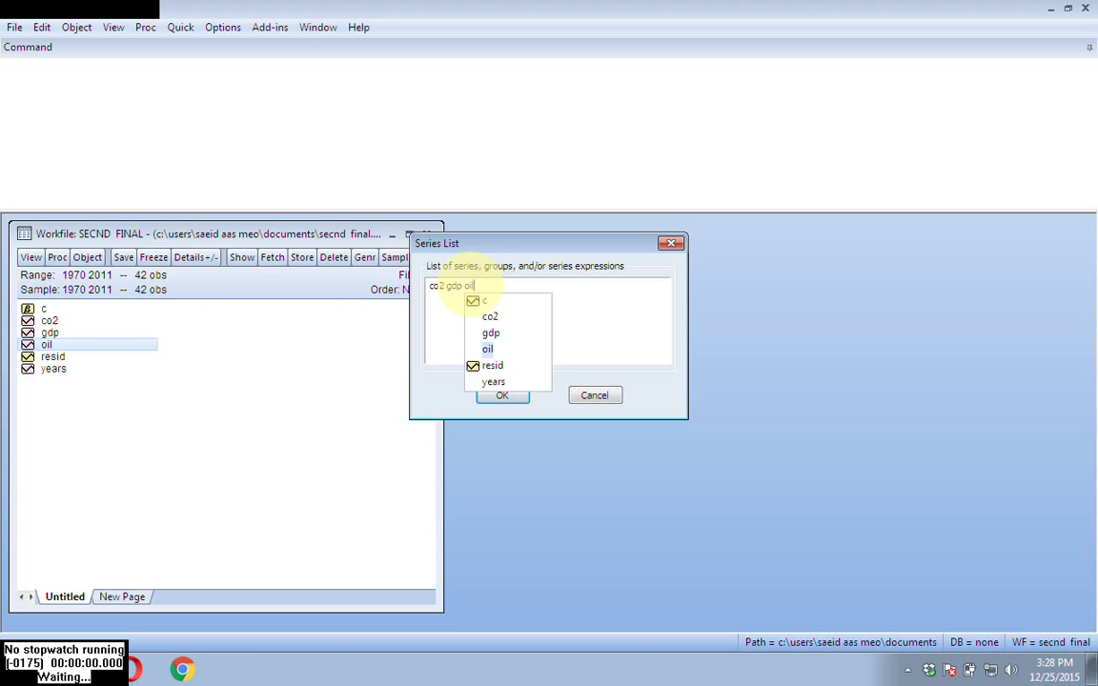
pyautogui.click(560, 296)
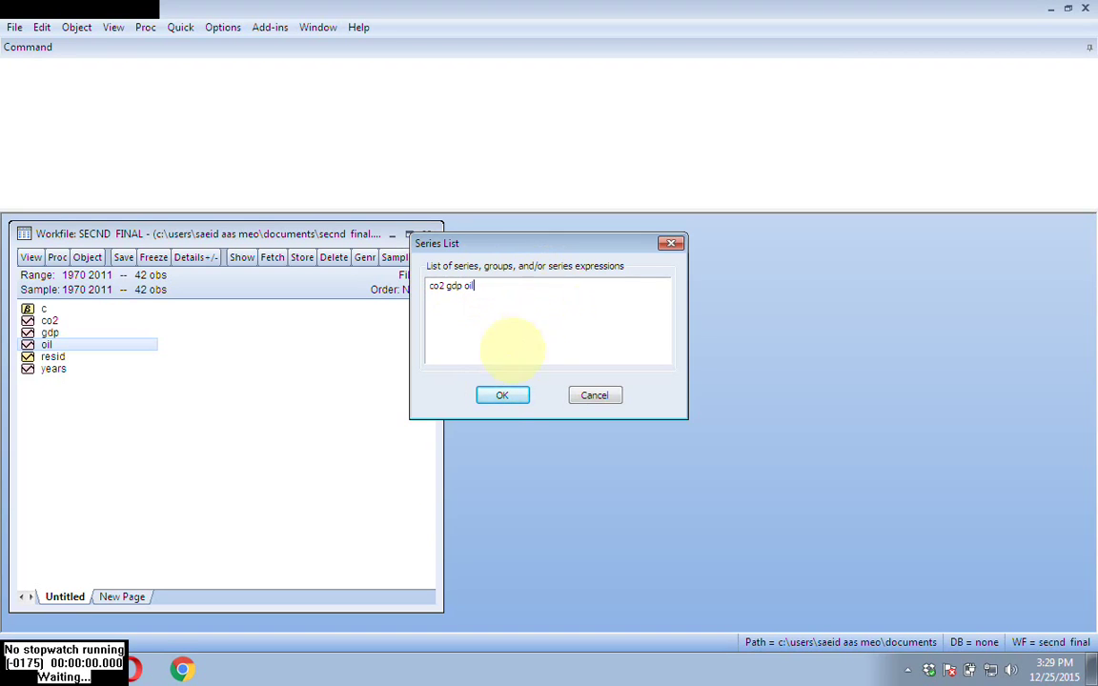
pyautogui.click(494, 398)
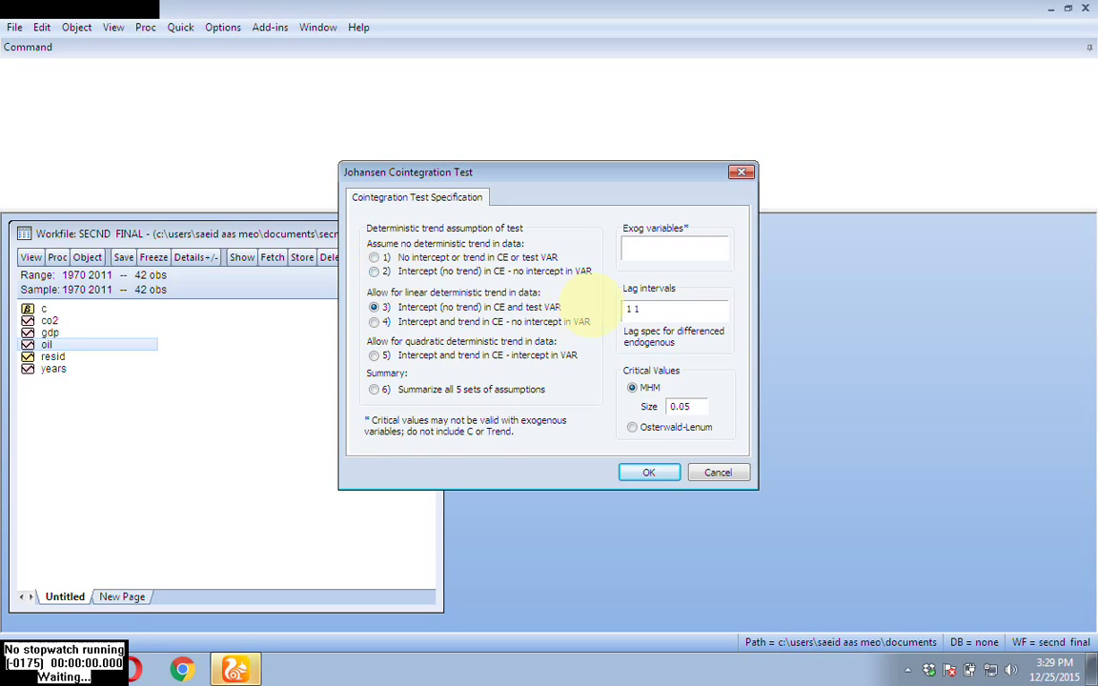
# - Run the cointegration test with lag intervals 1 3, keeping intercept without trend, and maximize the results window
pyautogui.click(656, 307)
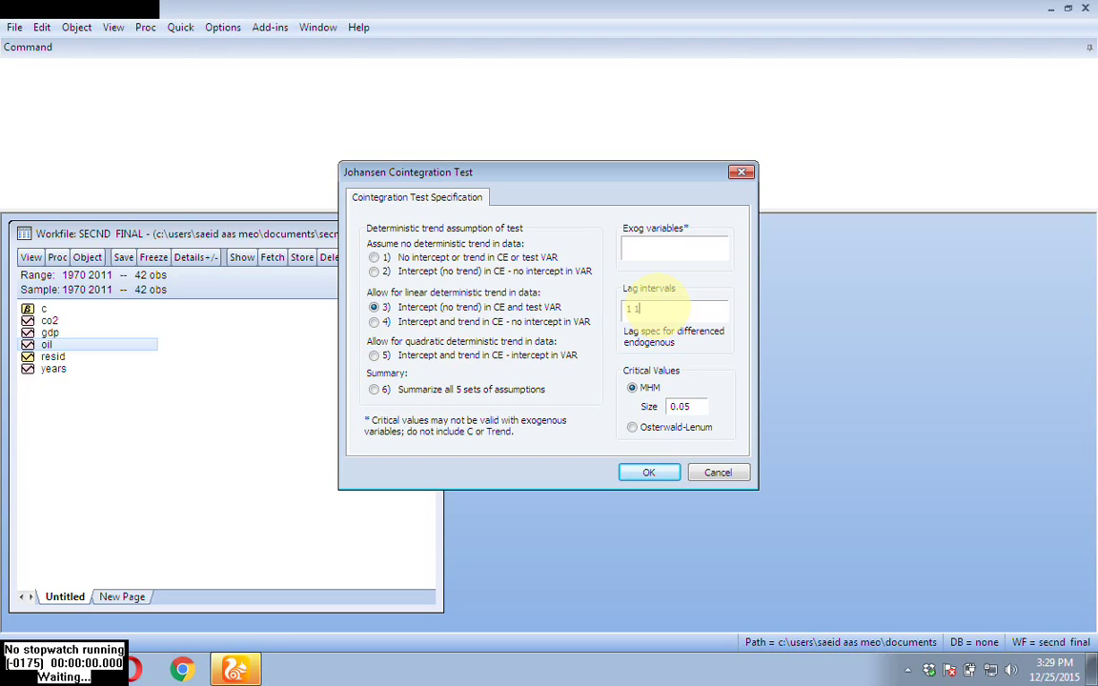
pyautogui.write('3')
pyautogui.click(648, 308)
pyautogui.moveTo(648, 308); pyautogui.dragTo(630, 307)
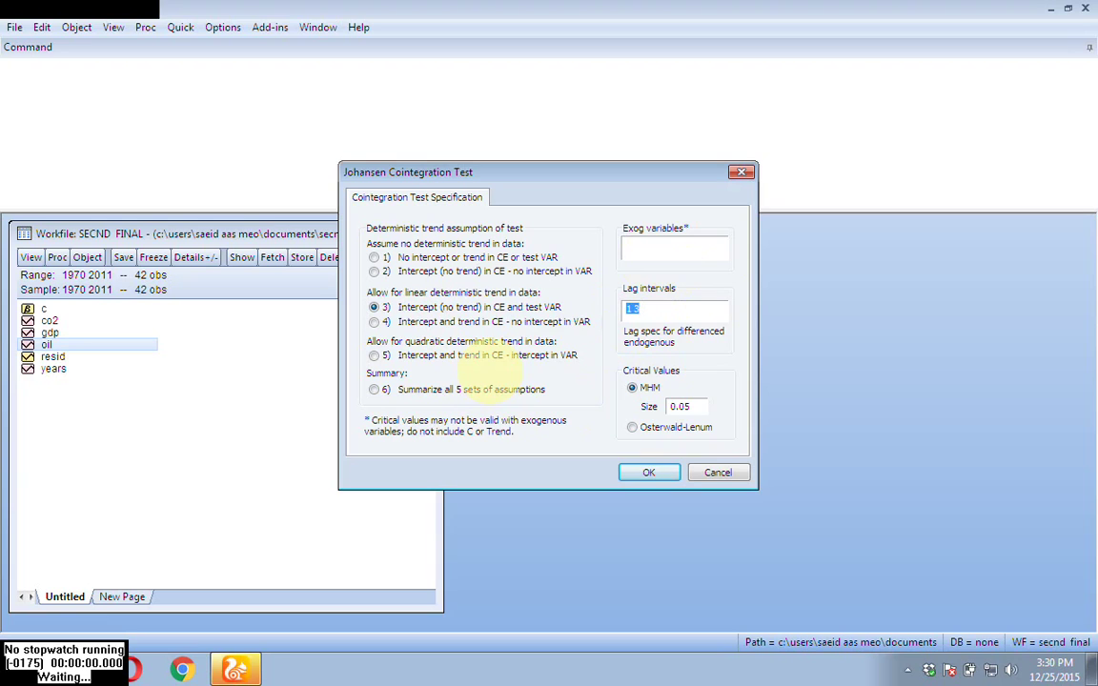
pyautogui.click(642, 314)
pyautogui.doubleClick(635, 308)
pyautogui.click(649, 473)
pyautogui.click(439, 260)
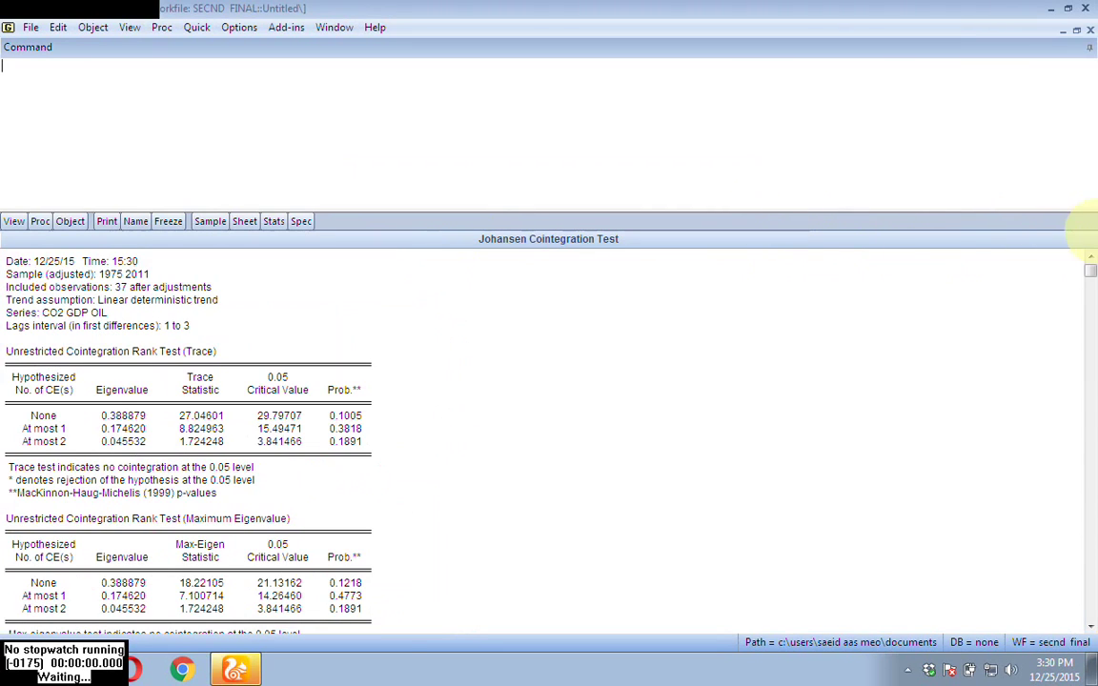
# - Examine the trace test's heading, its conclusion line and the probabilities for the None and At most 1 hypotheses
pyautogui.click(1089, 273)
pyautogui.moveTo(1089, 273); pyautogui.dragTo(1089, 283)
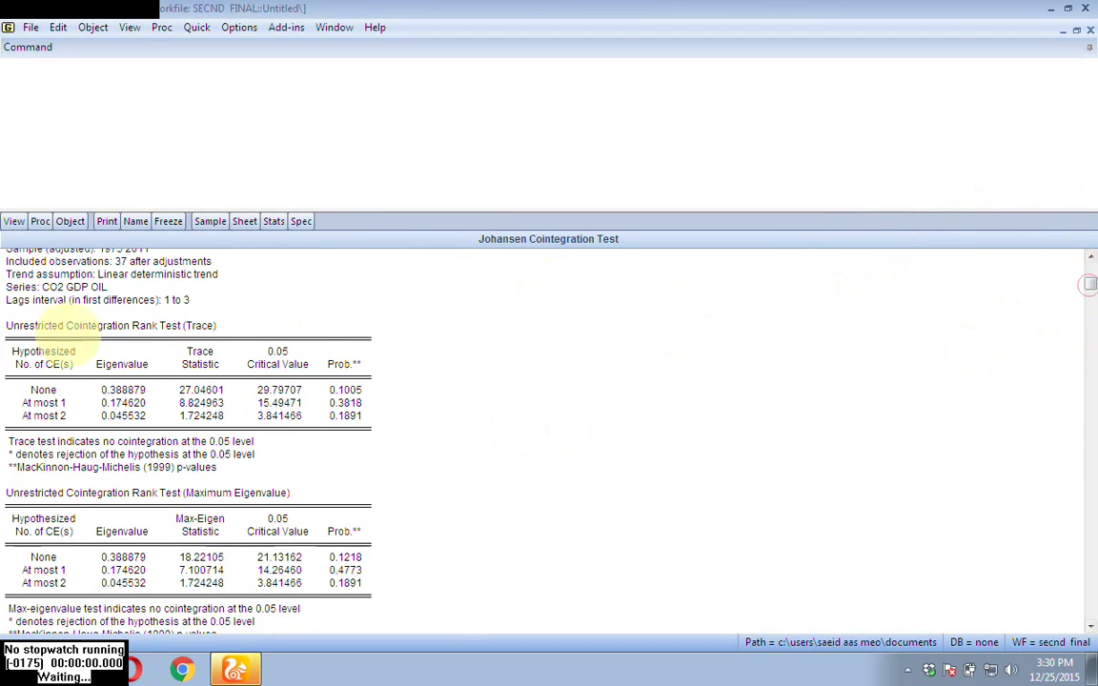
pyautogui.click(218, 325)
pyautogui.moveTo(231, 321); pyautogui.dragTo(196, 321)
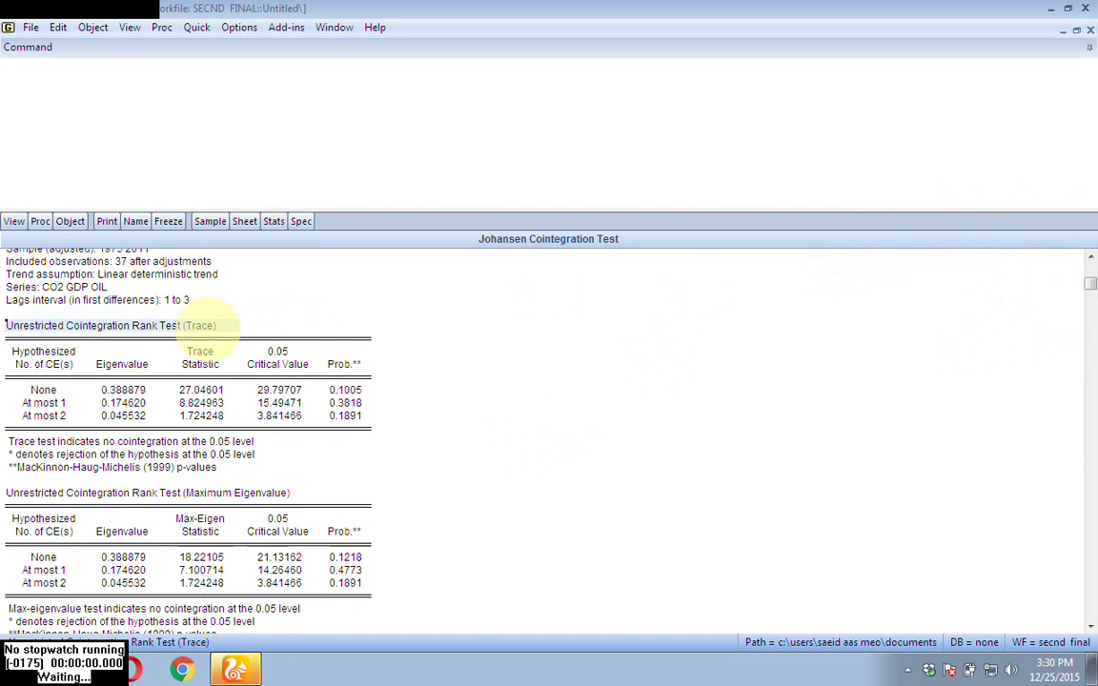
pyautogui.click(17, 444)
pyautogui.moveTo(17, 445)
pyautogui.mouseDown()
pyautogui.moveTo(114, 429)
pyautogui.moveTo(214, 437)
pyautogui.mouseUp()
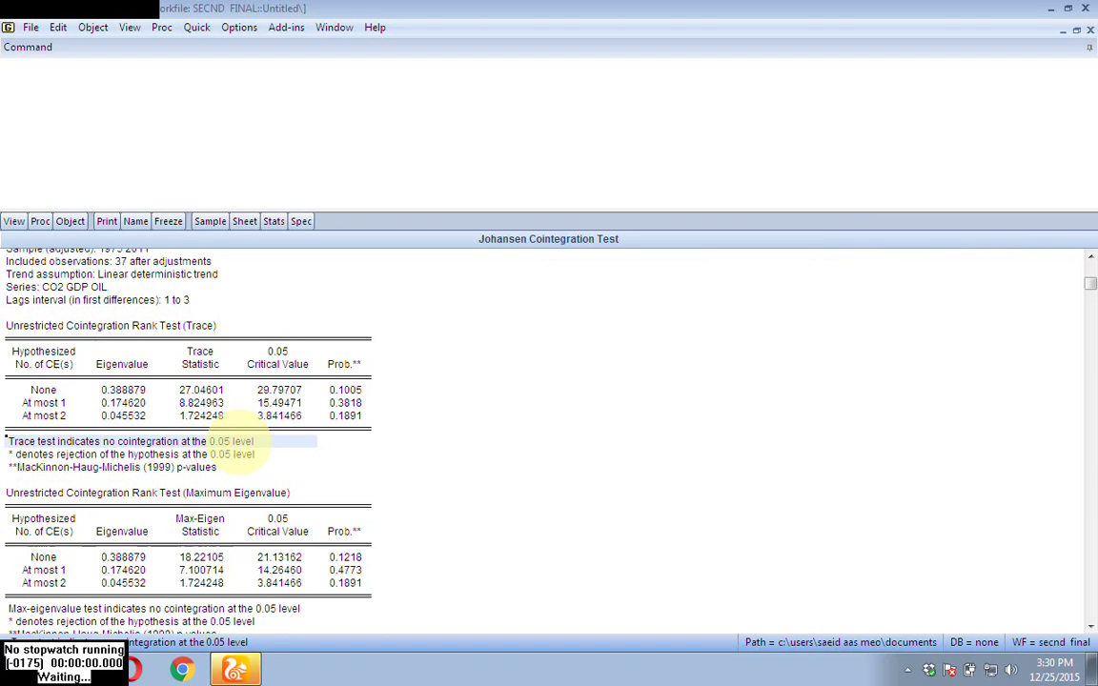
pyautogui.click(345, 390)
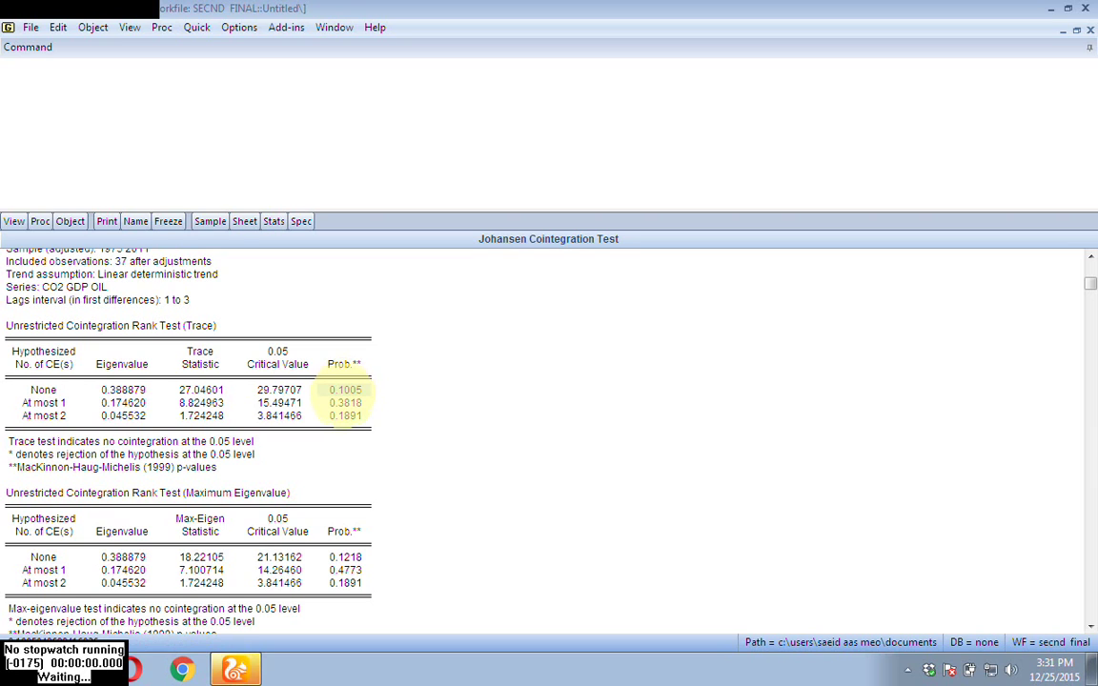
pyautogui.click(345, 402)
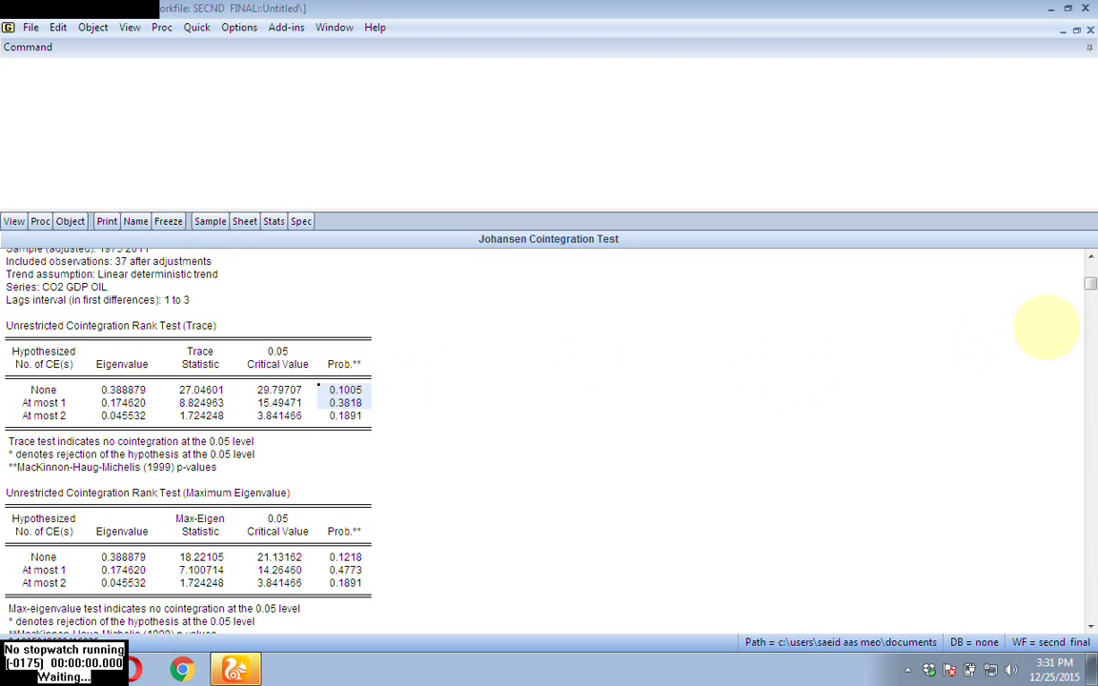
# - Examine the maximum eigenvalue test's heading, its conclusion line and the probabilities of all three hypotheses
pyautogui.moveTo(1089, 285); pyautogui.dragTo(1090, 294)
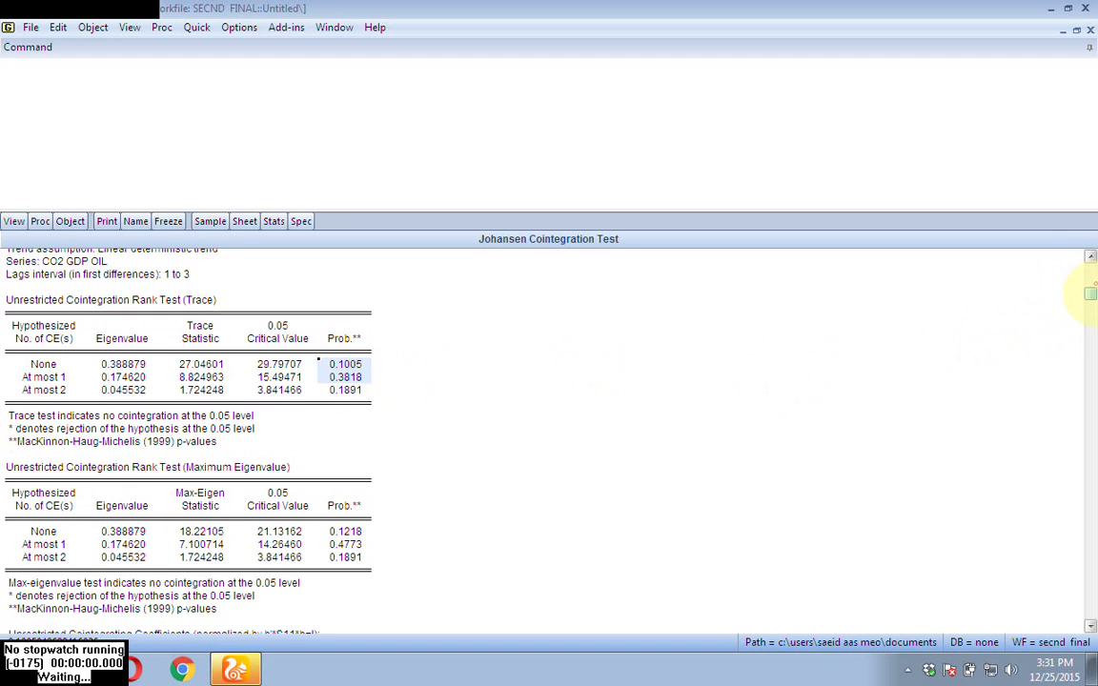
pyautogui.moveTo(160, 467); pyautogui.dragTo(286, 467)
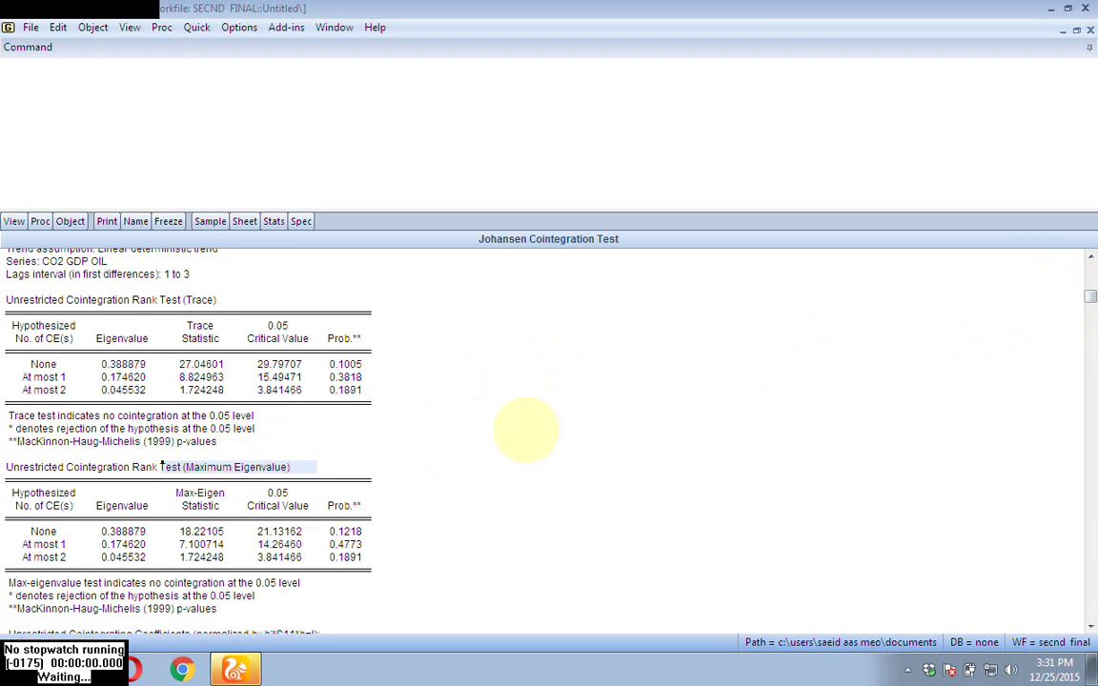
pyautogui.moveTo(14, 583); pyautogui.dragTo(276, 576)
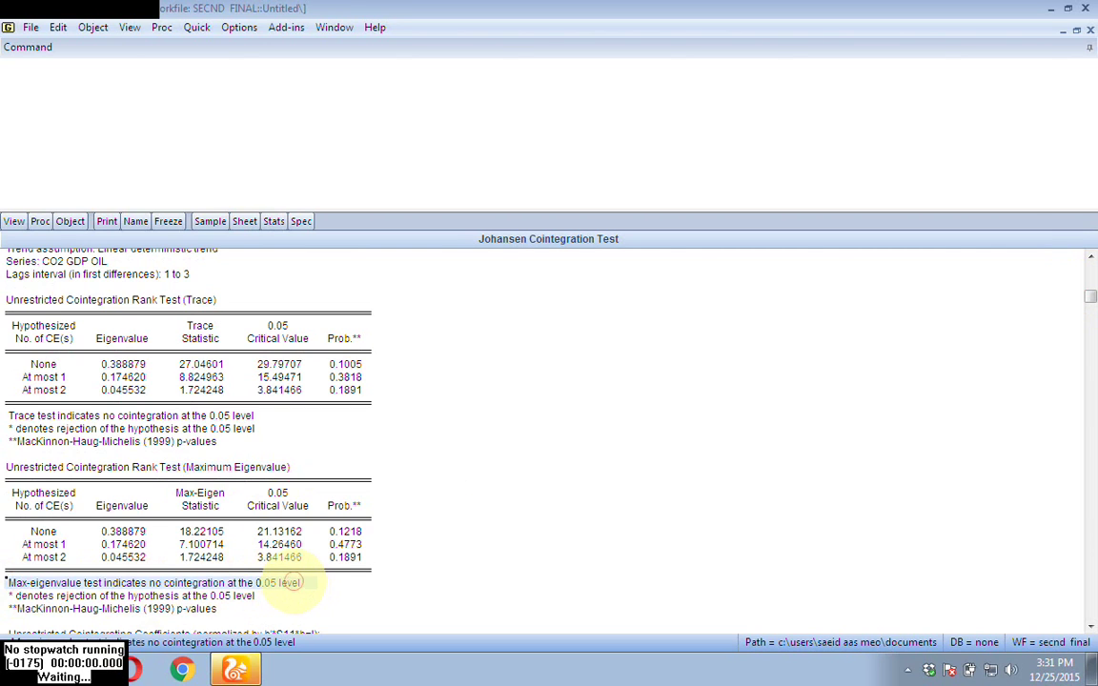
pyautogui.moveTo(345, 531); pyautogui.dragTo(345, 556)
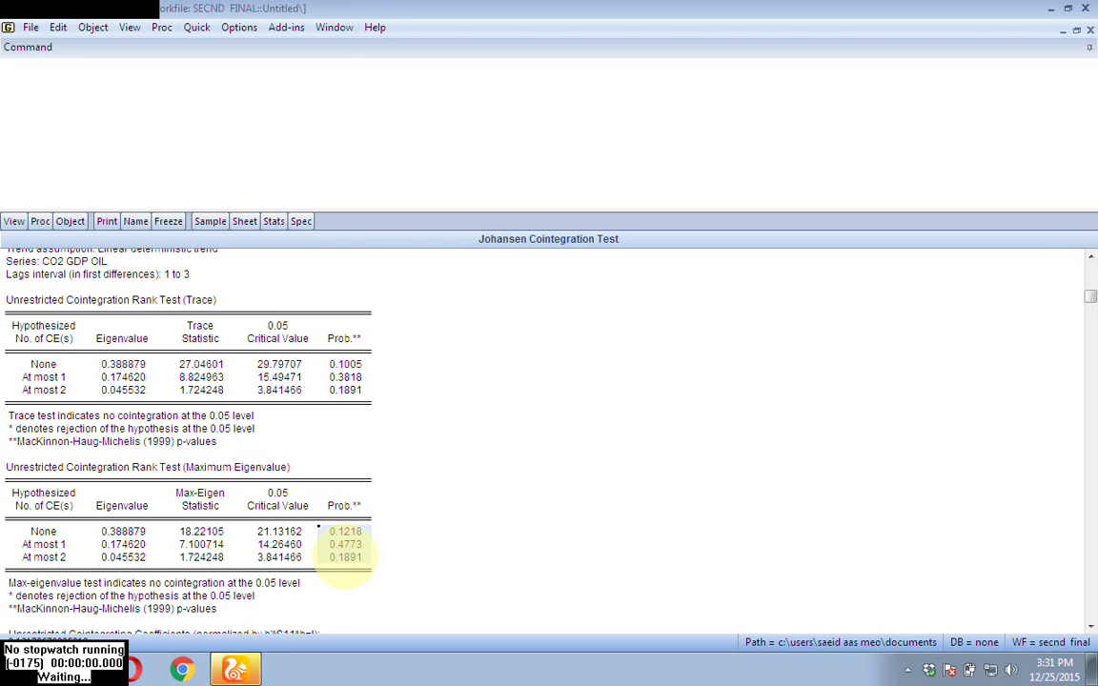
# - Start another Johansen cointegration test on the series co2, gdp and oil
pyautogui.click(196, 27)
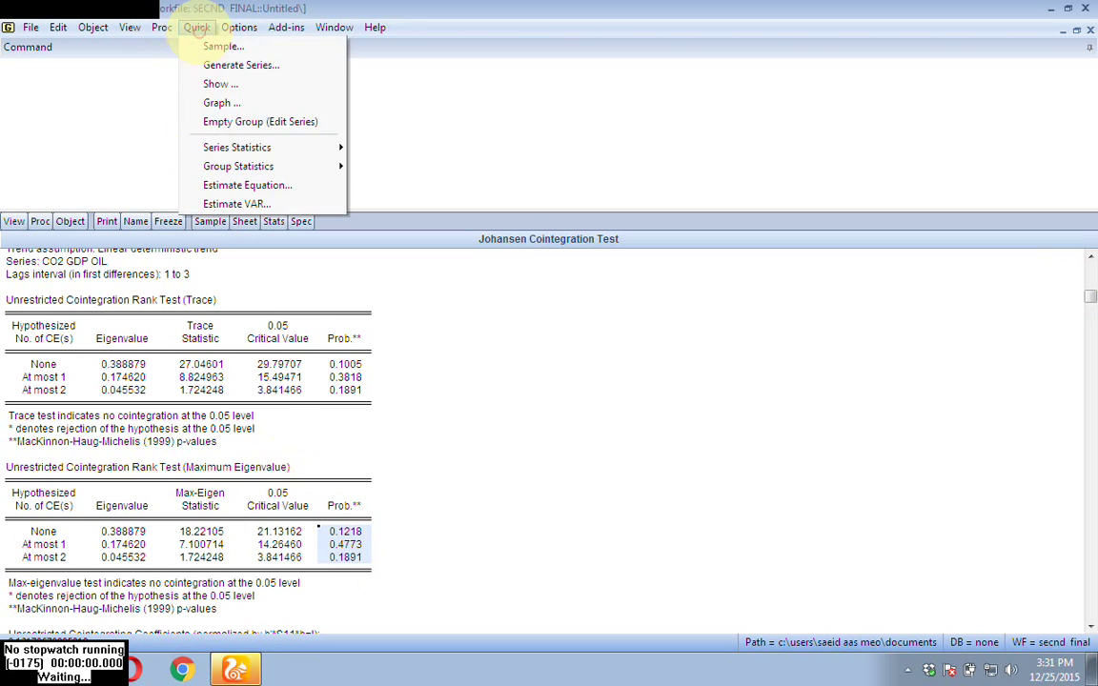
pyautogui.moveTo(275, 162)
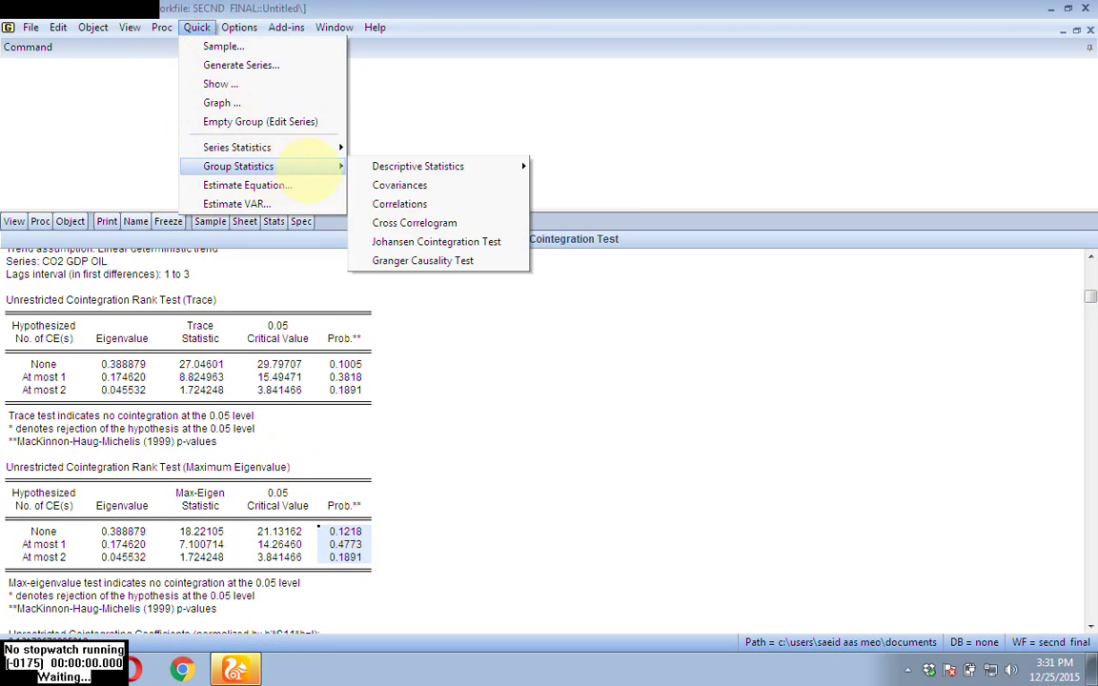
pyautogui.click(413, 241)
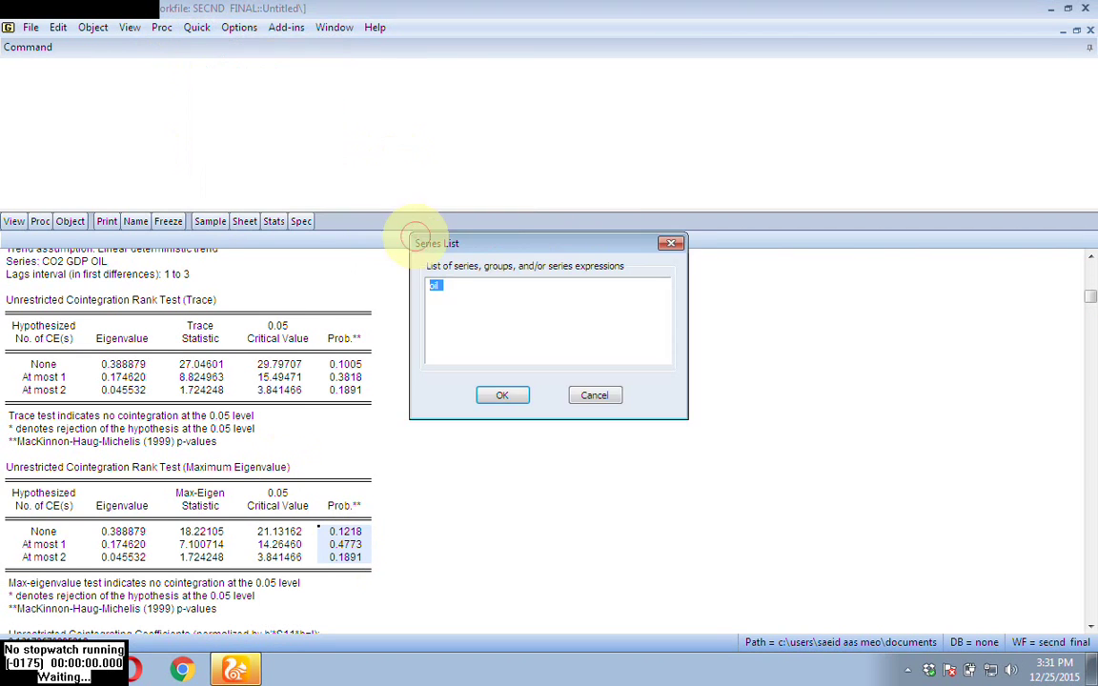
pyautogui.write('oil')
pyautogui.press('BackSpace')
pyautogui.press('BackSpace')
pyautogui.press('BackSpace')
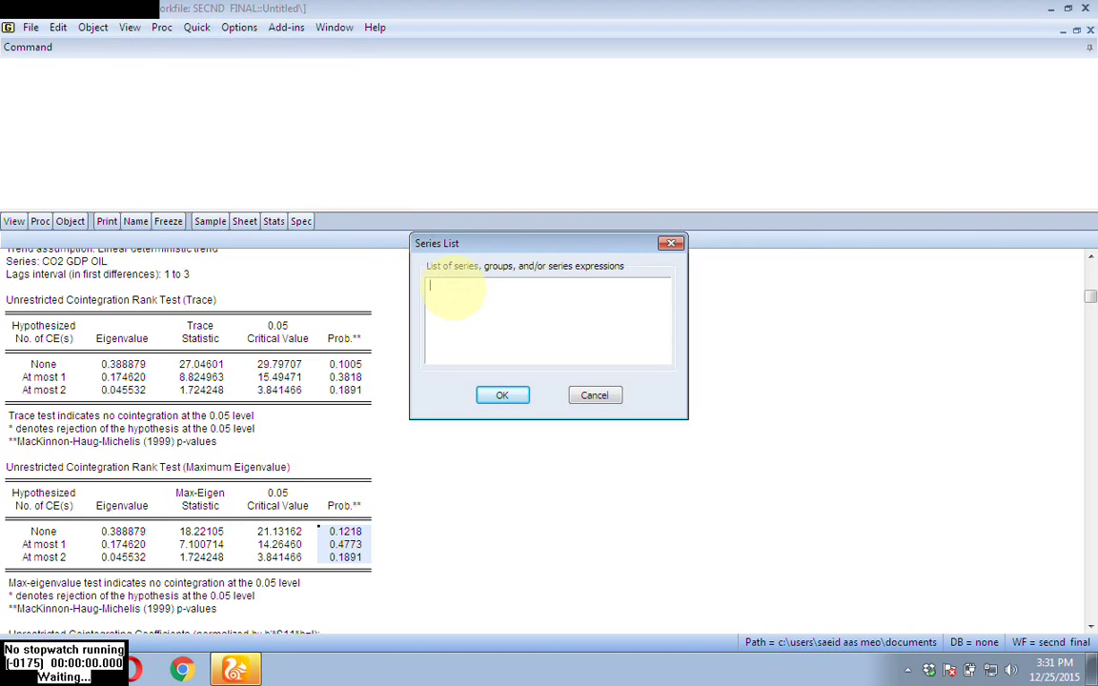
pyautogui.write('co2 gdp oil')
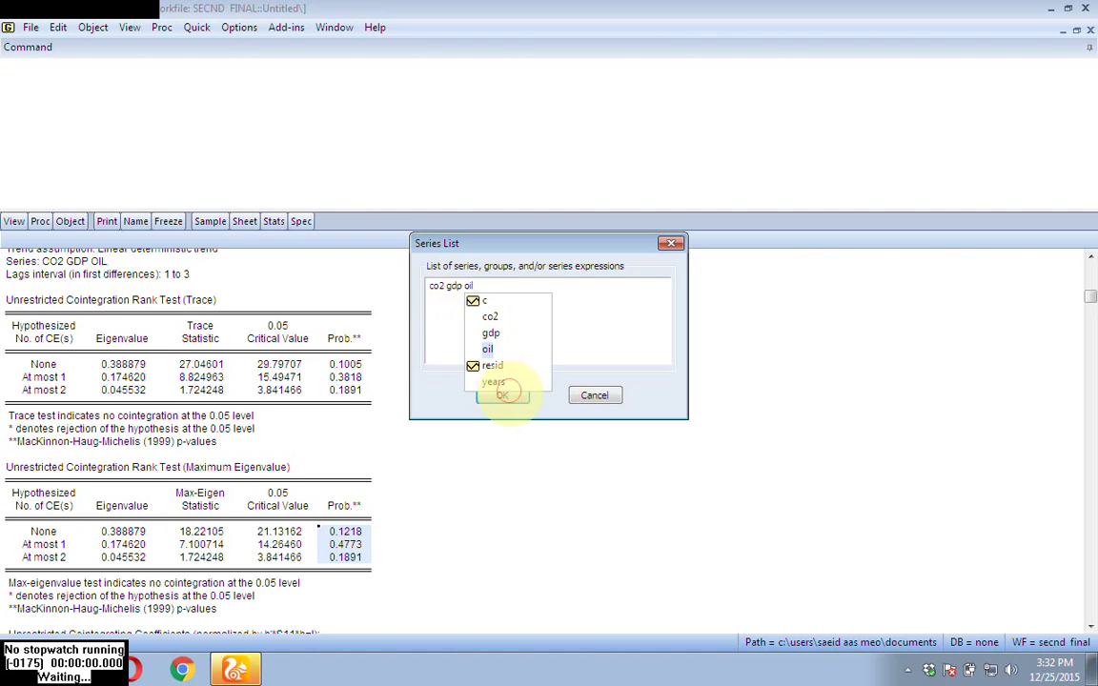
pyautogui.click(507, 395)
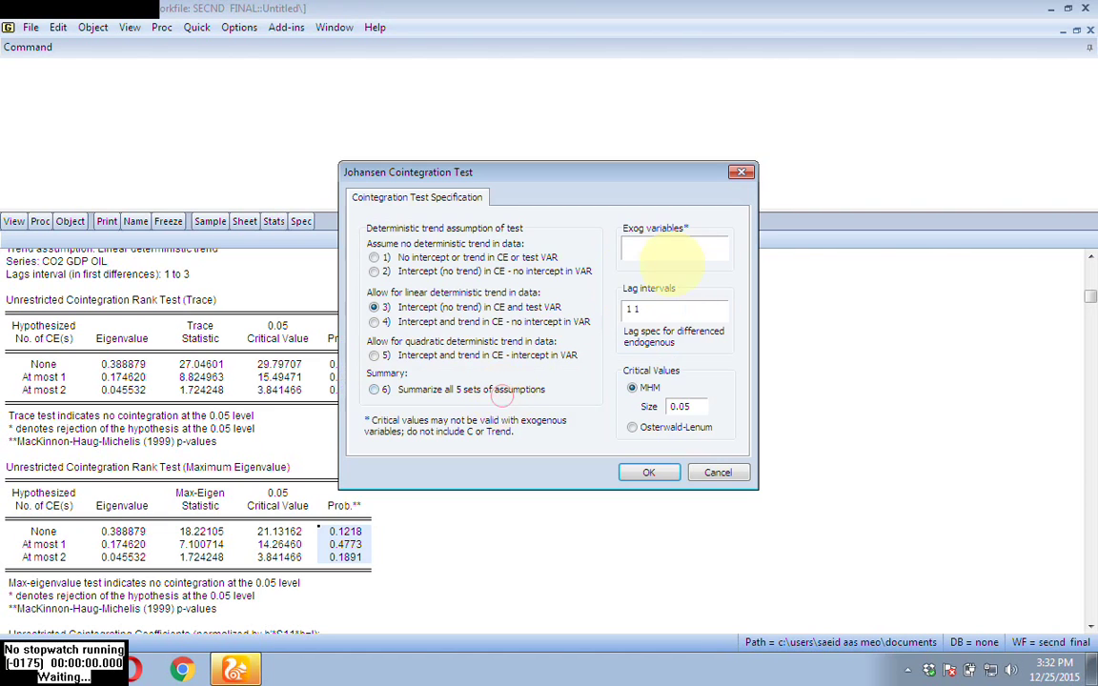
# - Set the lag intervals to 1 6 and run the test, deleting the previous untitled group
pyautogui.click(659, 308)
pyautogui.press('BackSpace')
pyautogui.press('BackSpace')
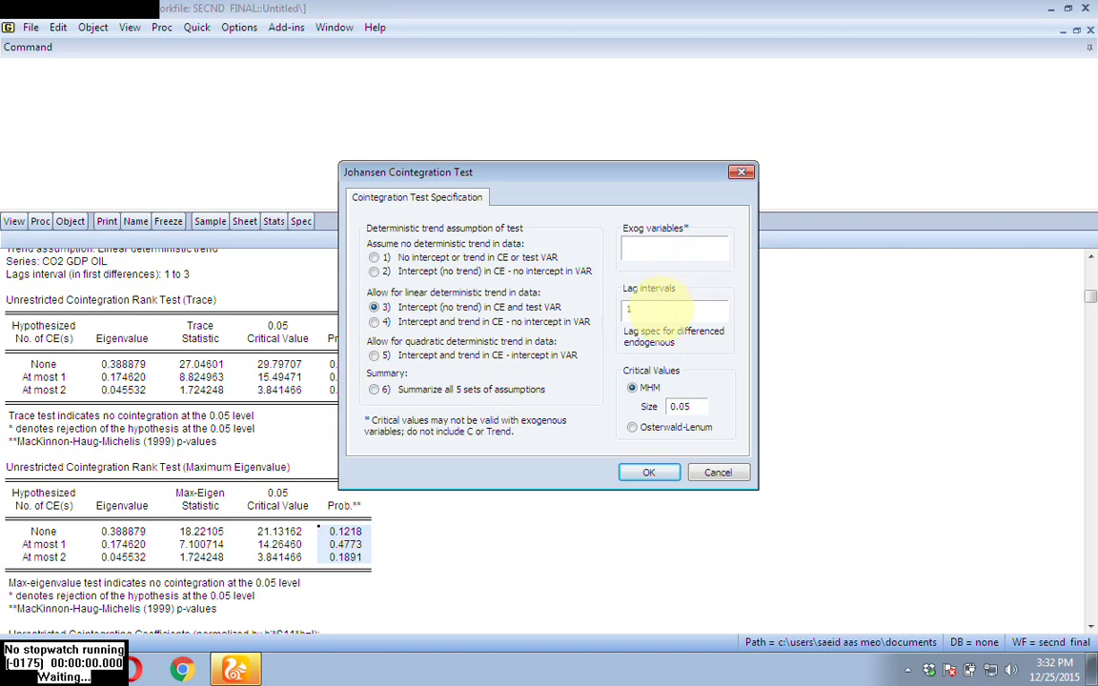
pyautogui.write('6')
pyautogui.click(648, 473)
pyautogui.click(511, 363)
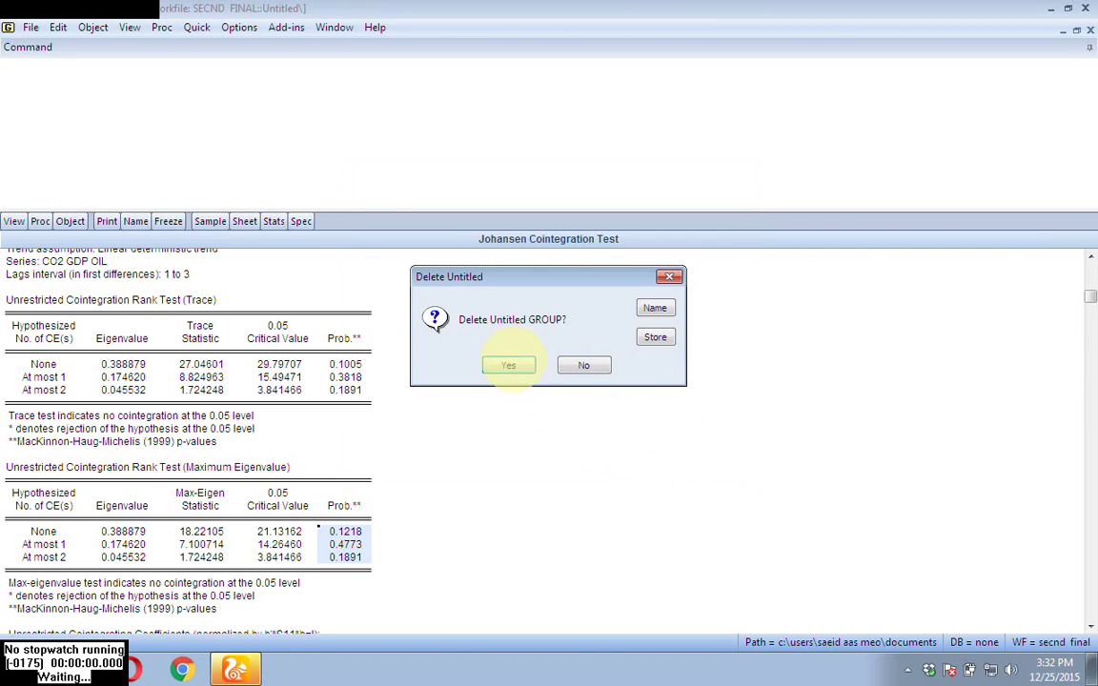
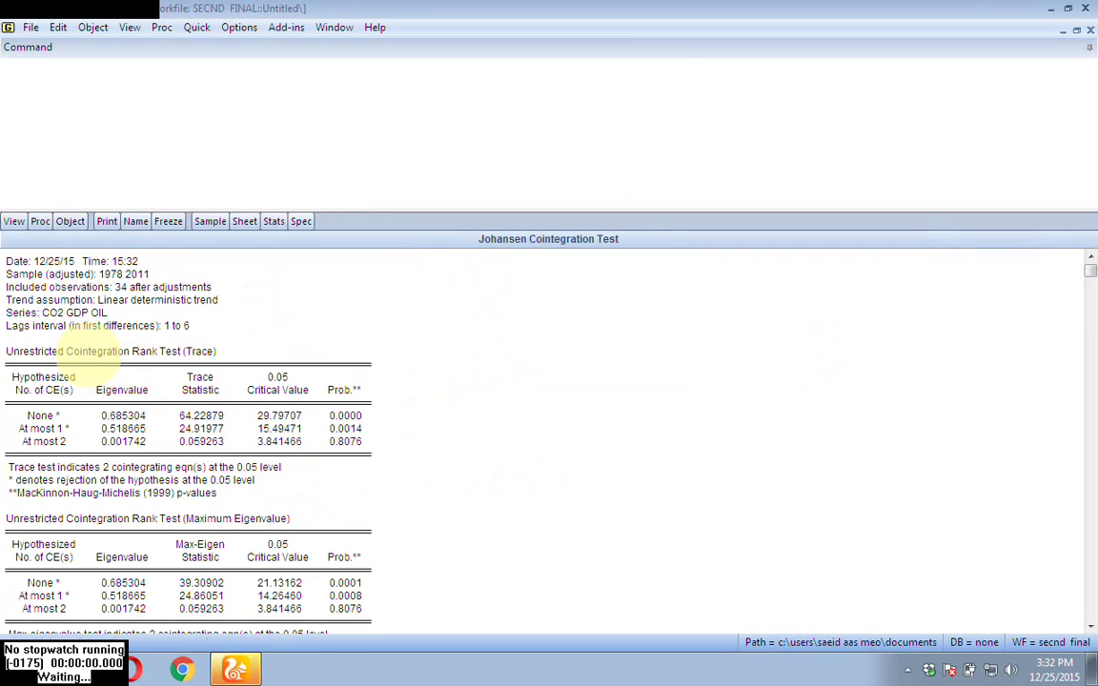
# - Examine the 1 to 6 lag trace test's heading, conclusion line and probabilities for the None and At most 1 hypotheses
pyautogui.click(38, 351)
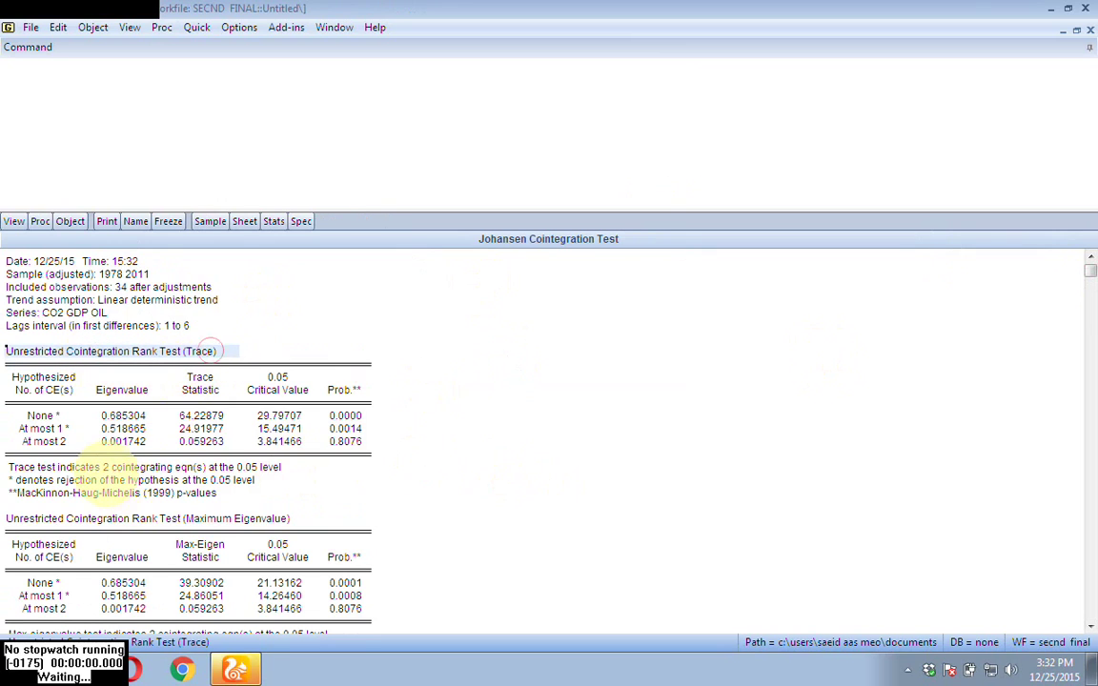
pyautogui.click(24, 467)
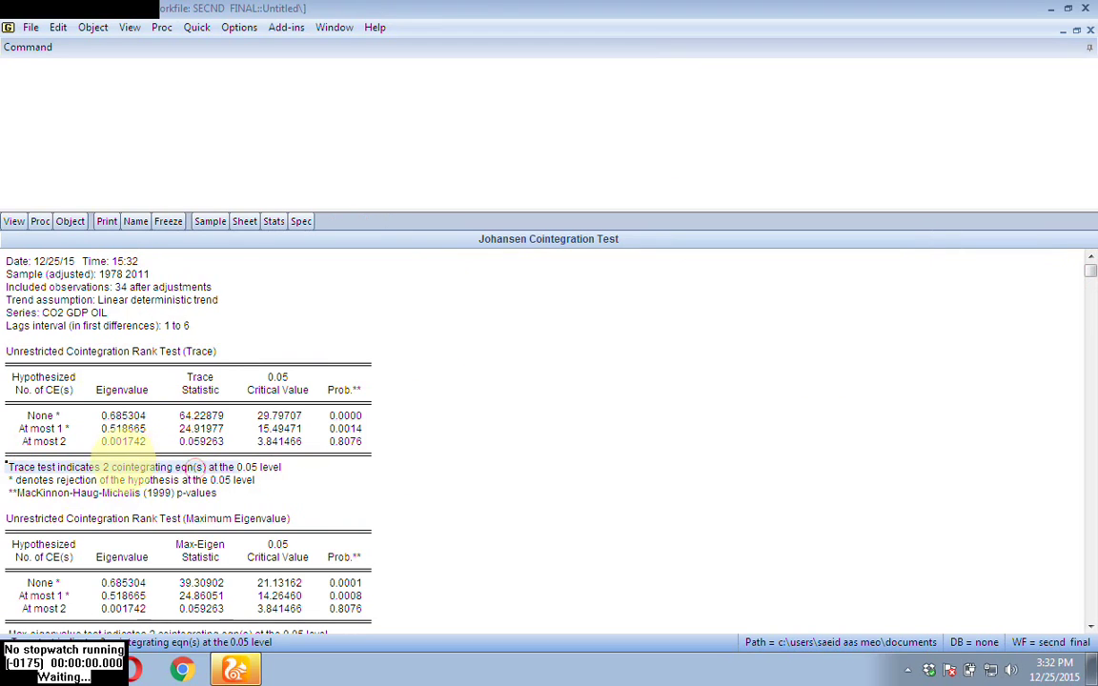
pyautogui.click(345, 416)
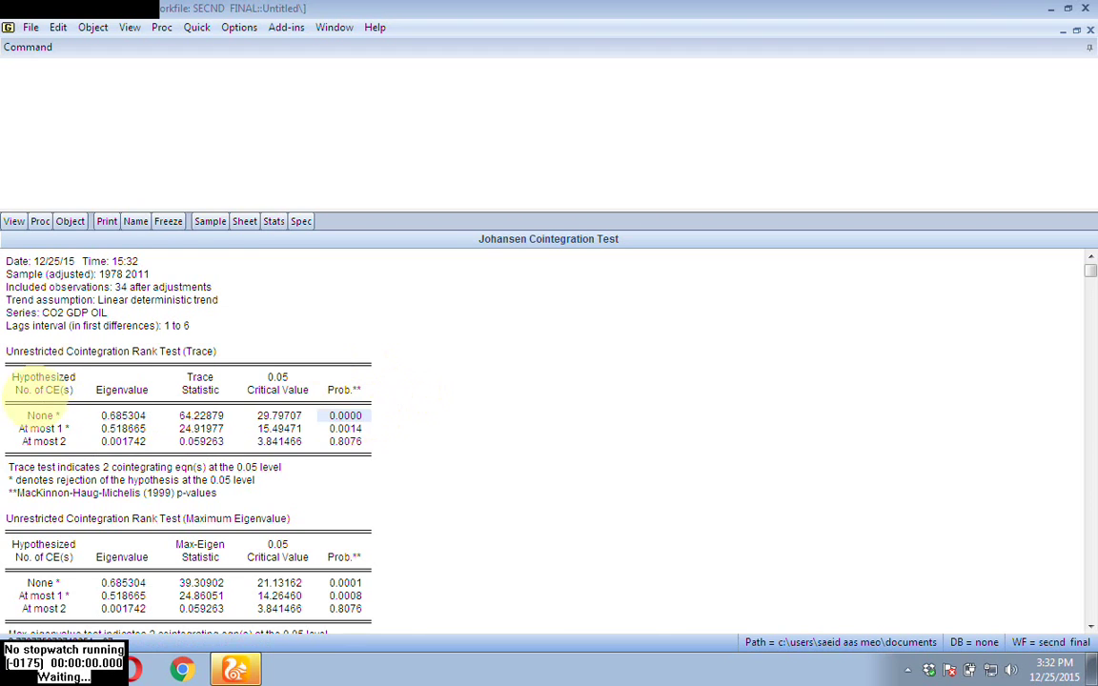
pyautogui.click(43, 415)
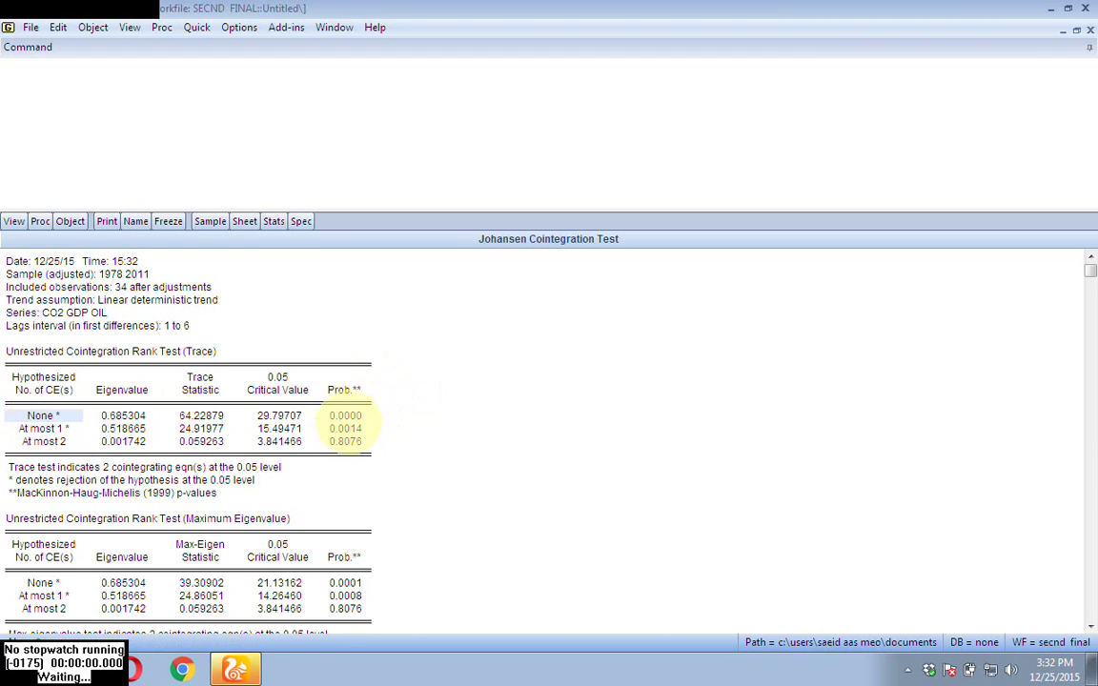
pyautogui.click(348, 413)
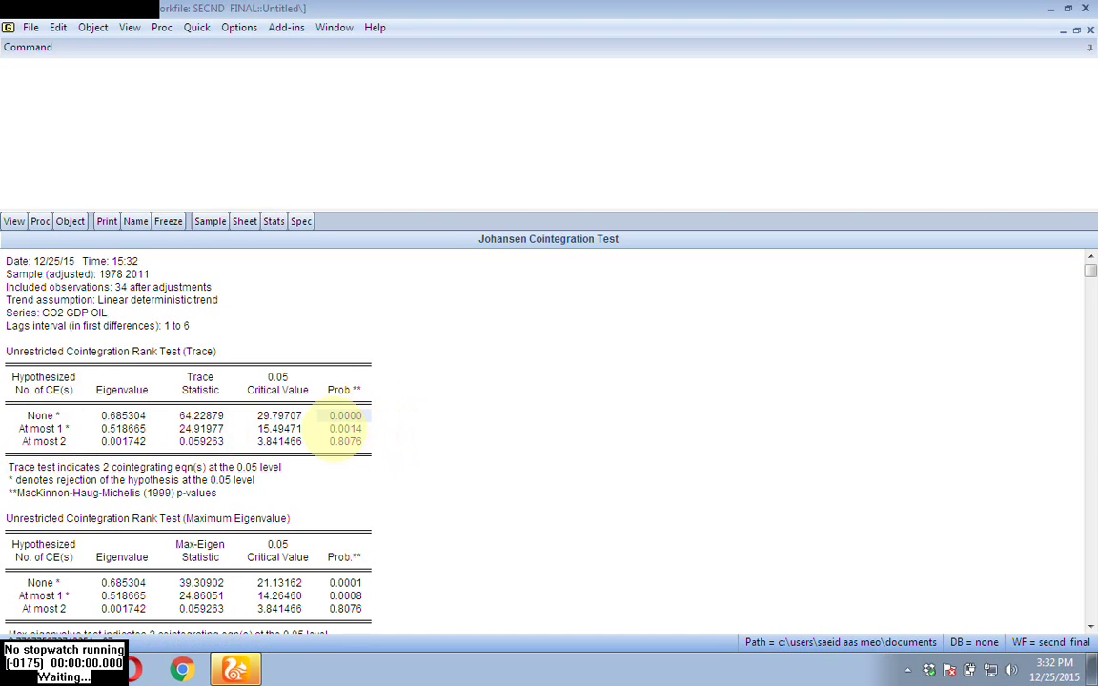
pyautogui.click(345, 429)
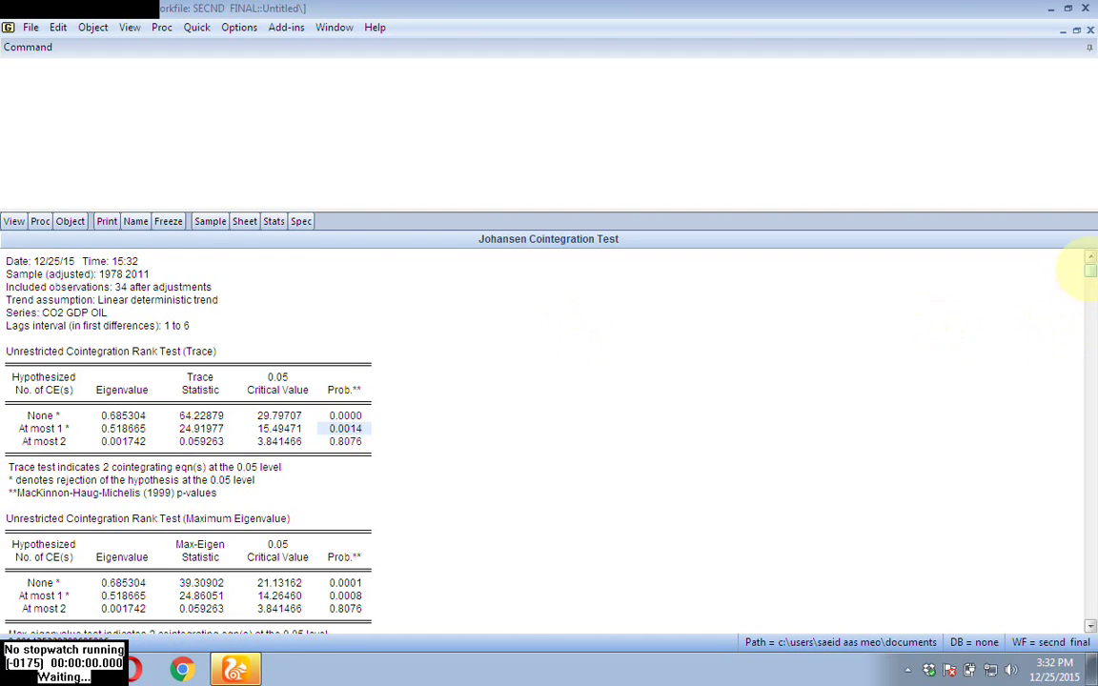
# - Examine the 1 to 6 lag maximum eigenvalue test's heading, conclusion line and probabilities for its three hypotheses
pyautogui.moveTo(1089, 269); pyautogui.dragTo(1089, 322)
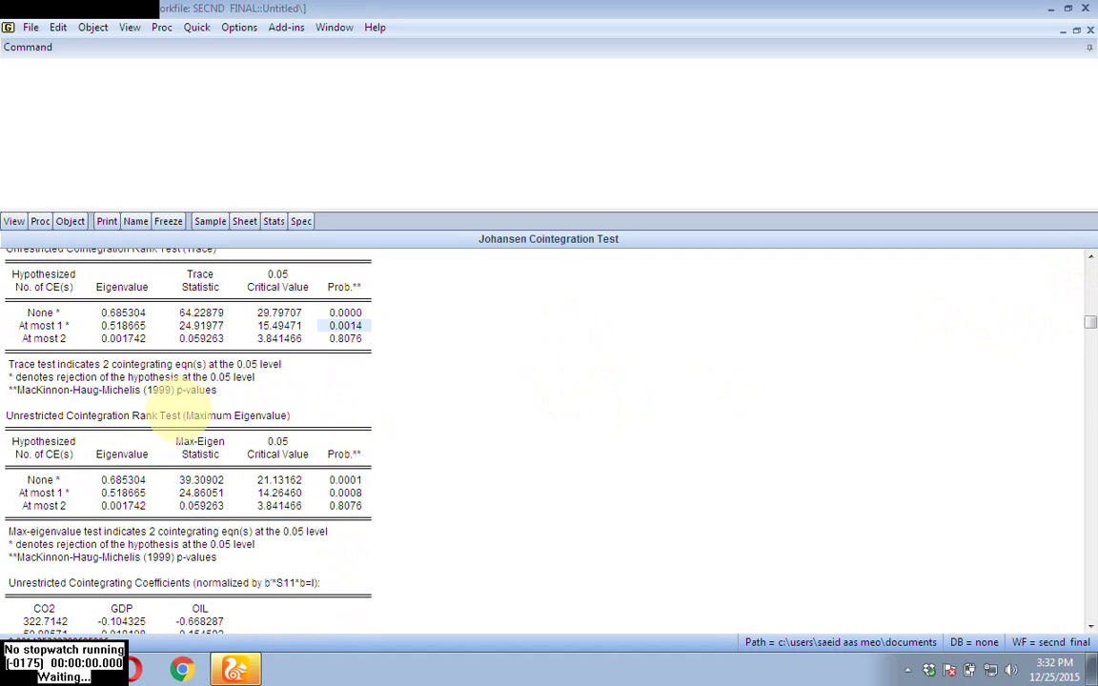
pyautogui.click(181, 416)
pyautogui.click(276, 415)
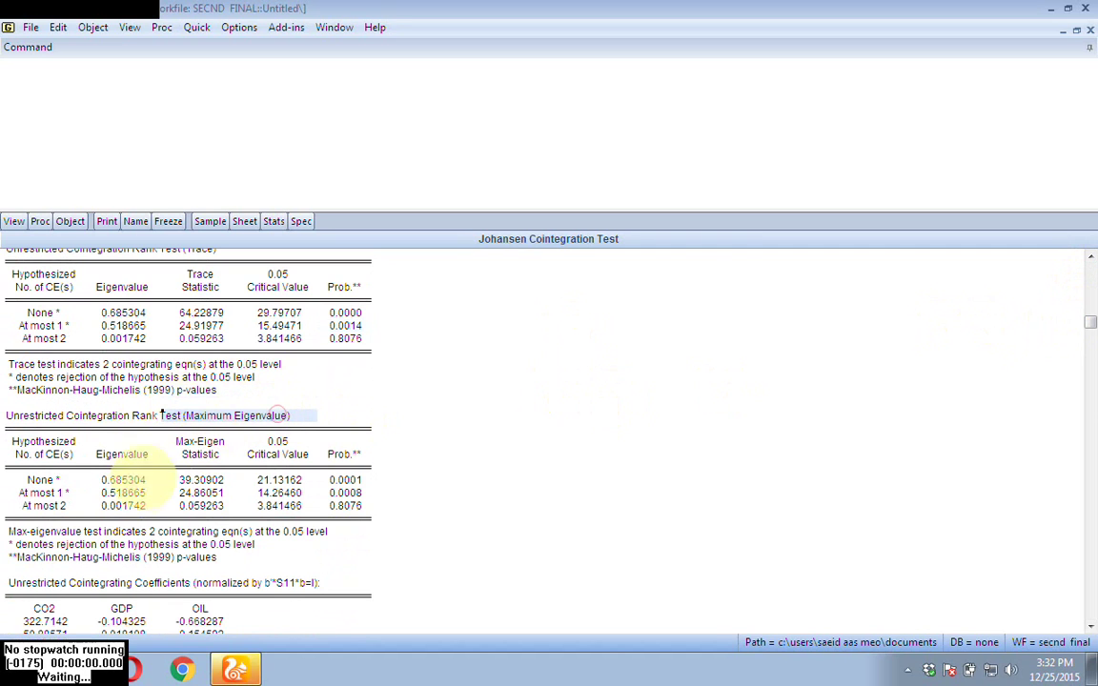
pyautogui.click(28, 532)
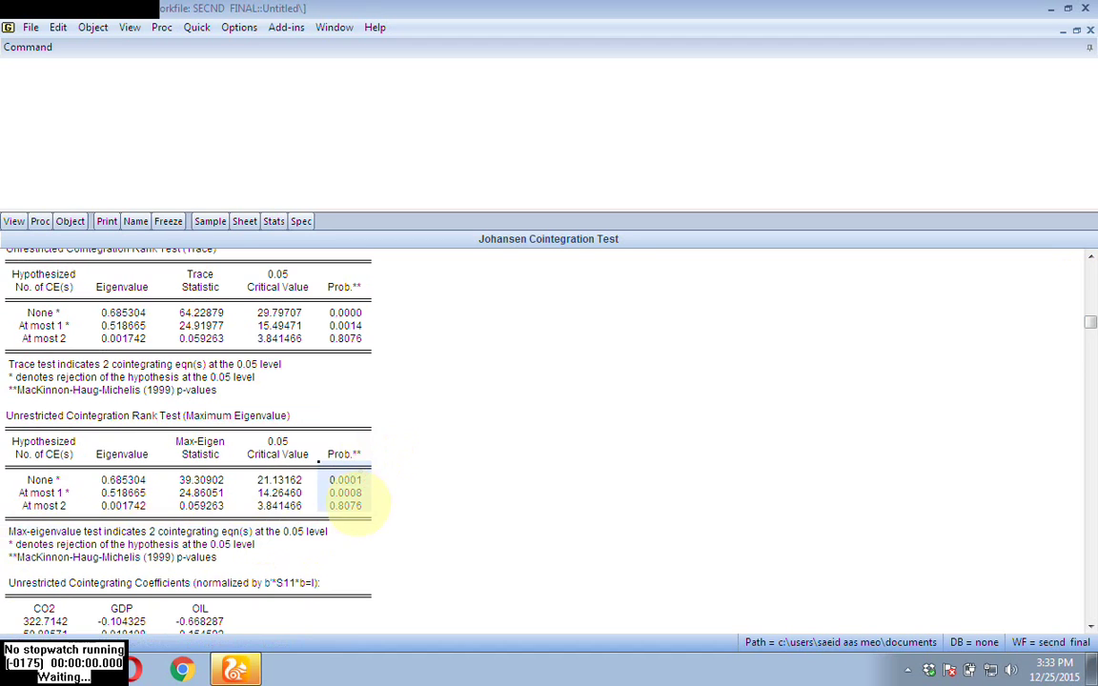
pyautogui.moveTo(345, 479); pyautogui.dragTo(345, 506)
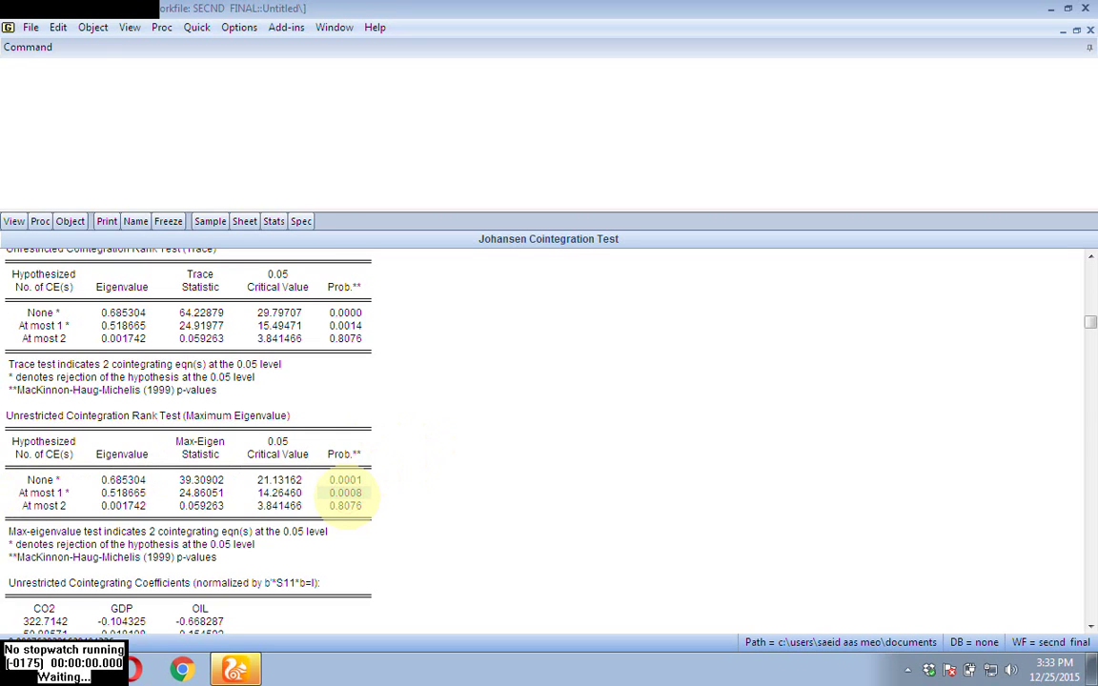
pyautogui.click(306, 114)
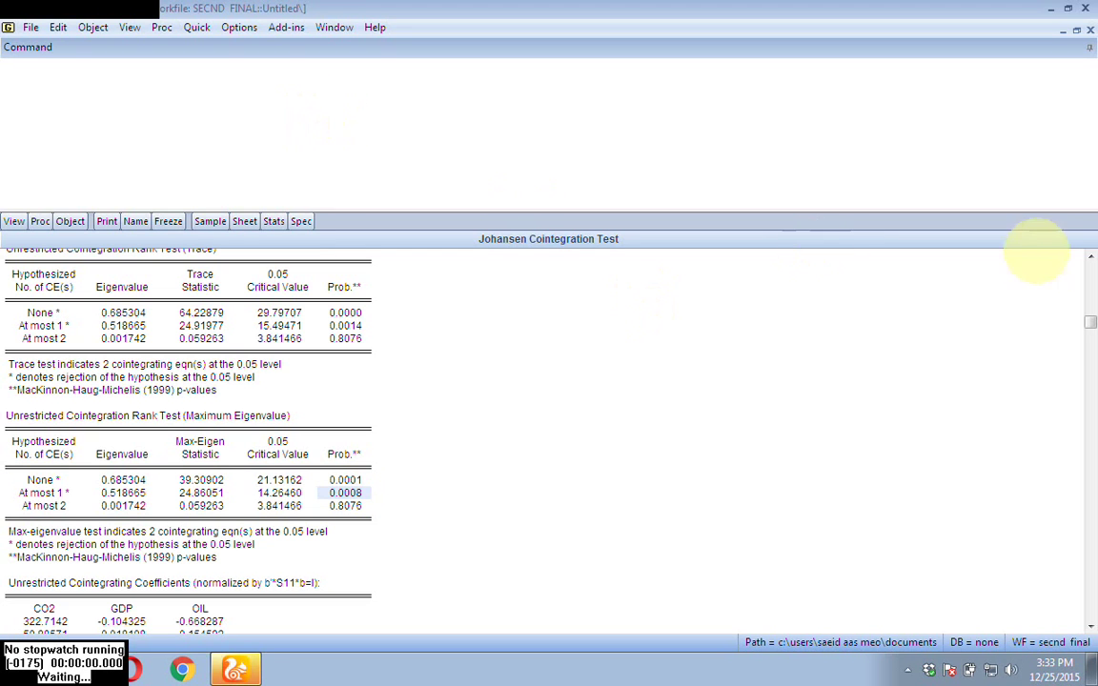
# - Review the trace test's heading and the line stating its number of cointegrating equations once more
pyautogui.moveTo(1087, 323); pyautogui.dragTo(1079, 266)
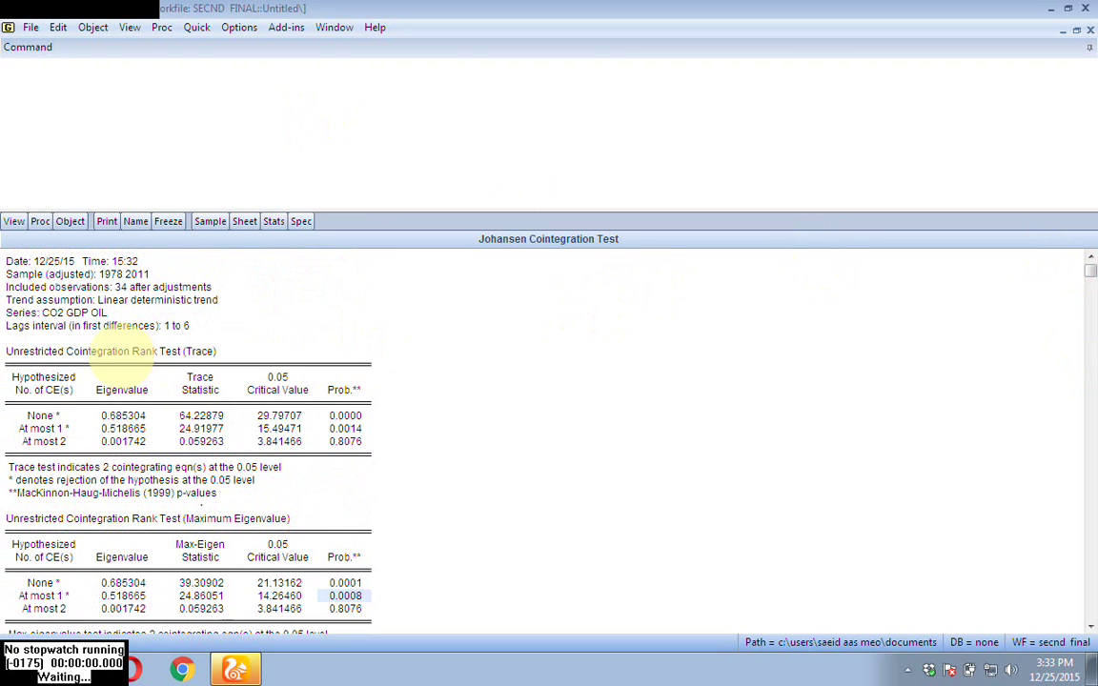
pyautogui.click(122, 352)
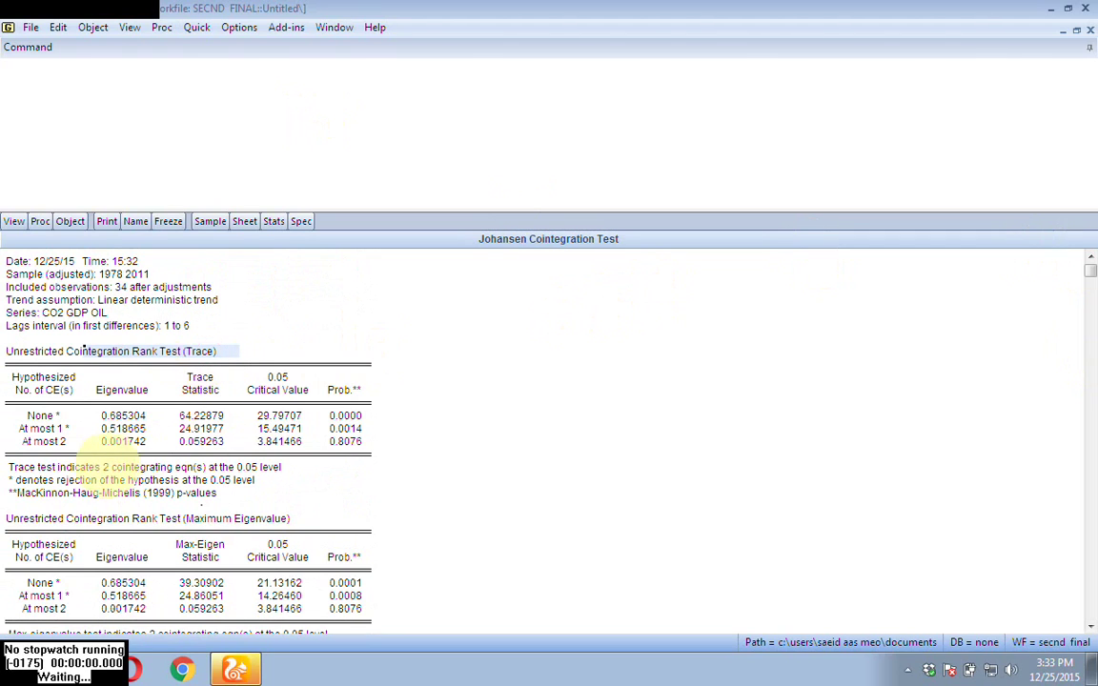
pyautogui.click(99, 455)
pyautogui.moveTo(99, 456)
pyautogui.mouseDown()
pyautogui.moveTo(201, 441)
pyautogui.moveTo(268, 467)
pyautogui.mouseUp()
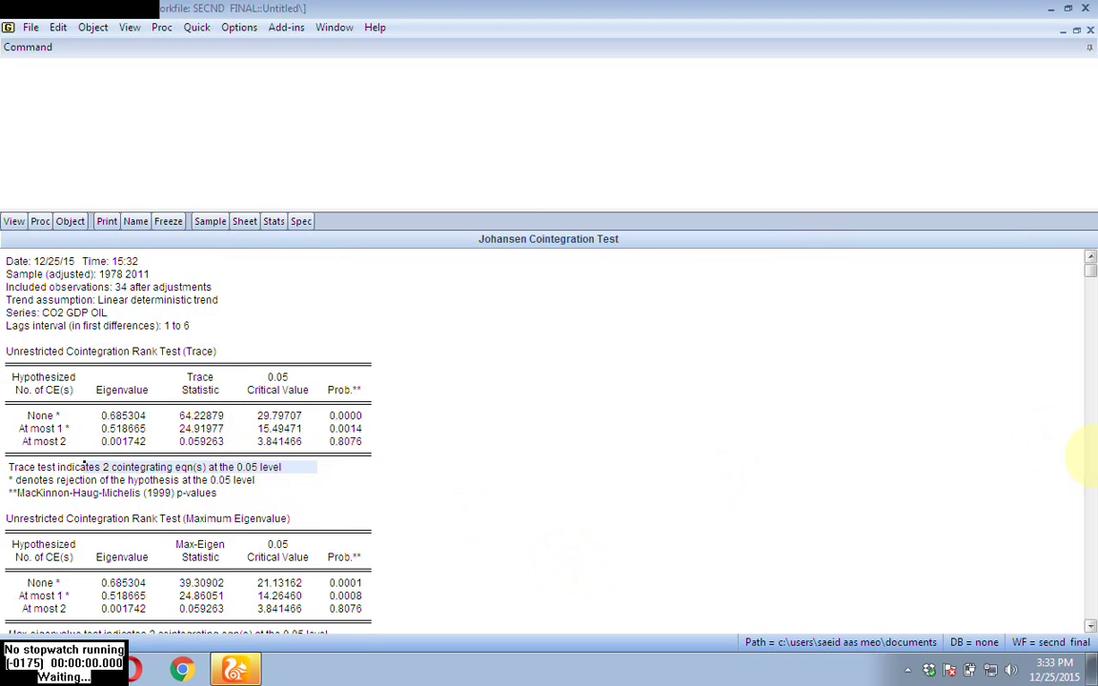
# - Compare the maximum eigenvalue test section with the trace test section, highlighting the heading of each
pyautogui.click(1090, 626)
pyautogui.click(1090, 626)
pyautogui.click(1090, 626)
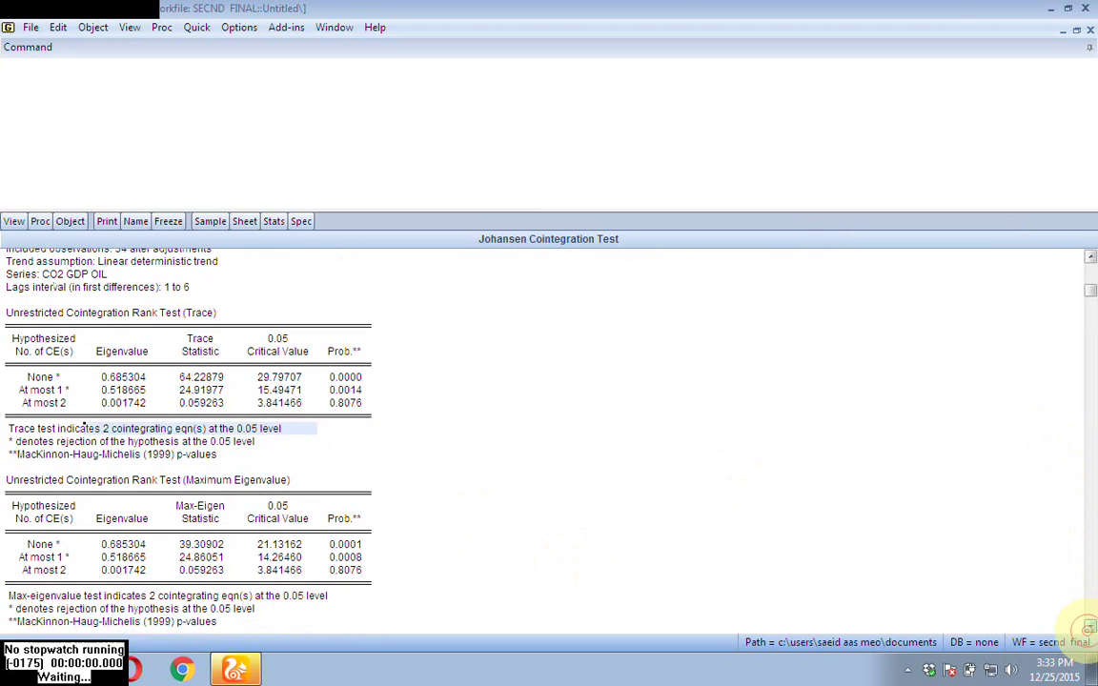
pyautogui.click(1091, 626)
pyautogui.click(1090, 626)
pyautogui.click(205, 441)
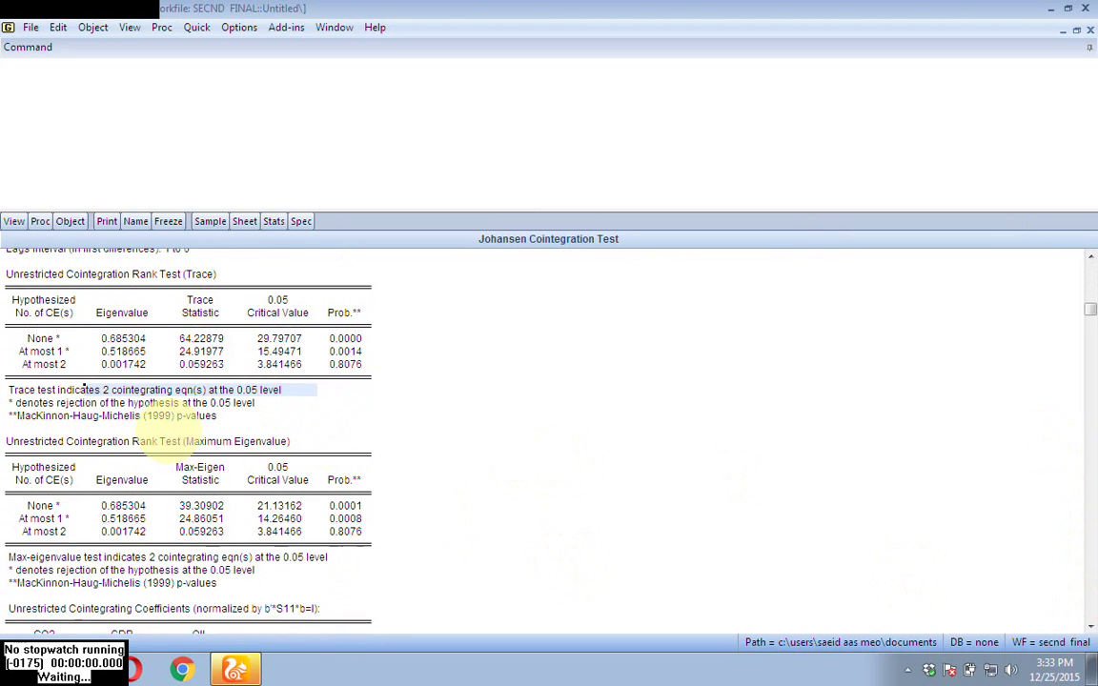
pyautogui.moveTo(168, 440); pyautogui.dragTo(277, 440)
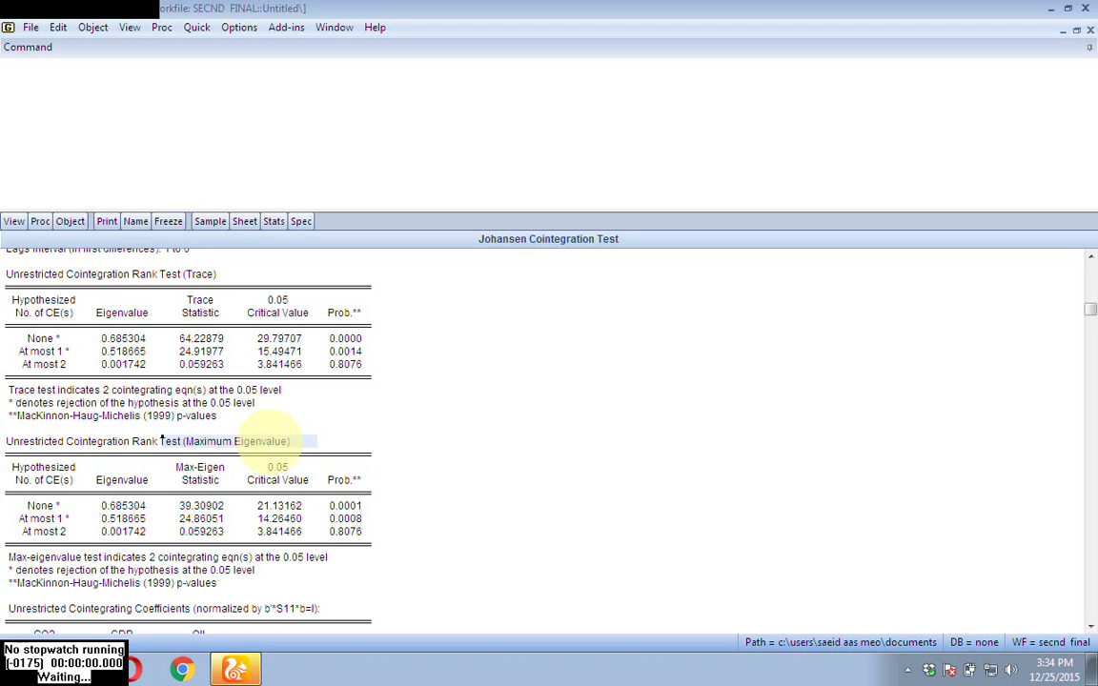
pyautogui.click(141, 274)
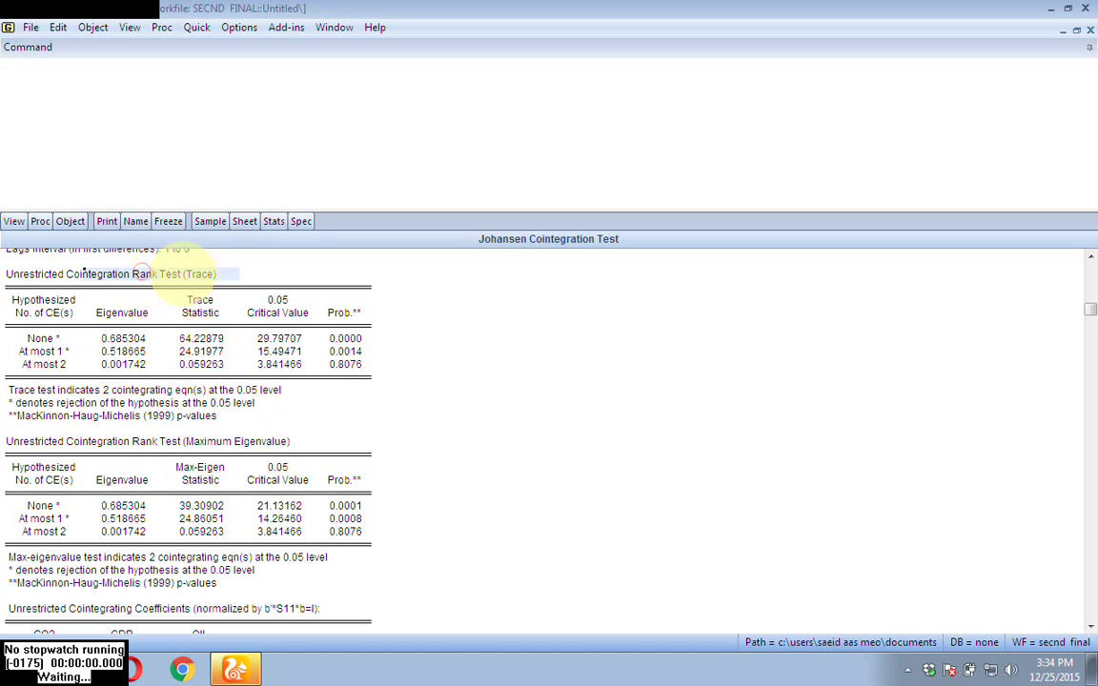
pyautogui.moveTo(141, 273); pyautogui.dragTo(212, 270)
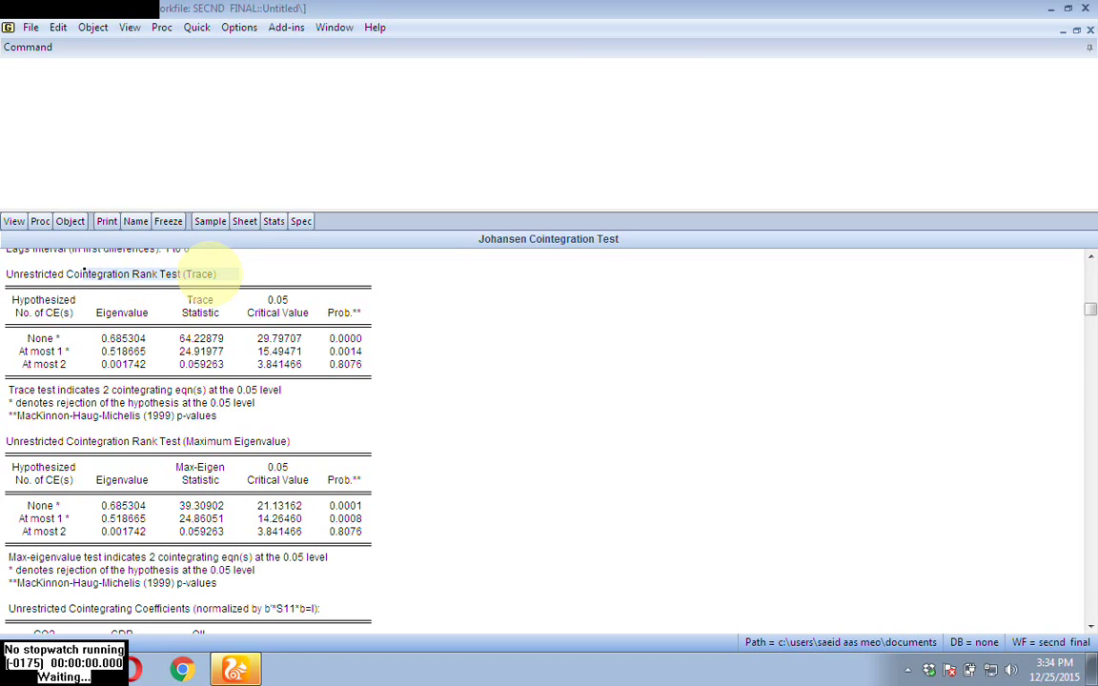
# - Write in the command area "agian if our trace test indicate one cointegration equation , while maximum eigen value indicate no cointegration"
pyautogui.click(157, 145)
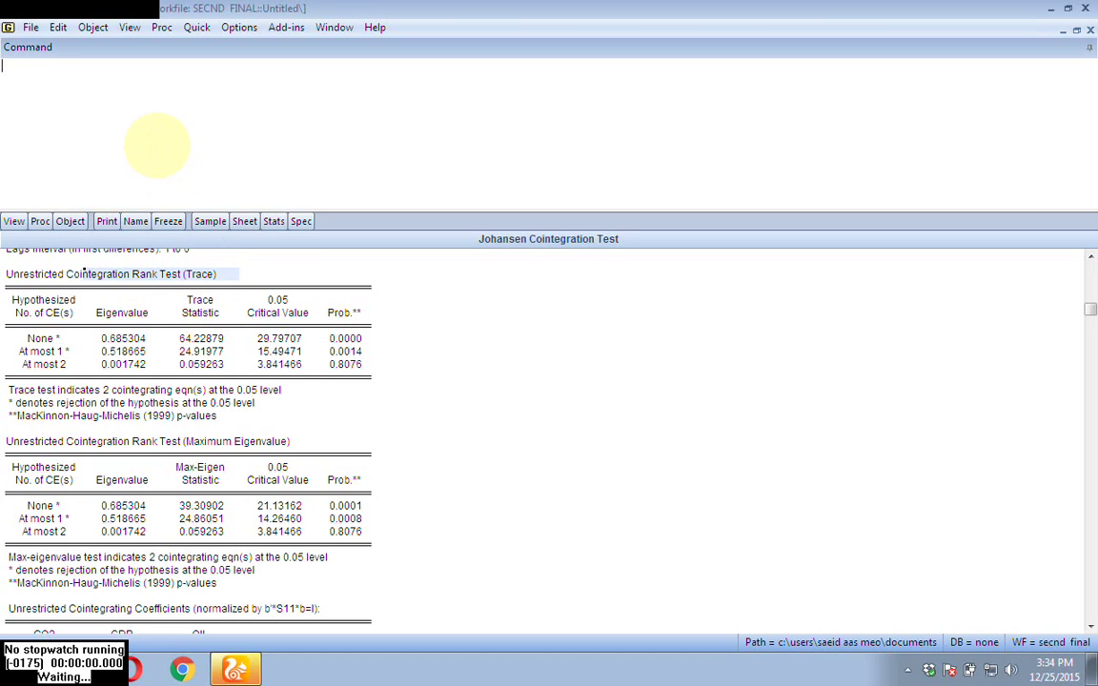
pyautogui.write('agian if our trace tes')
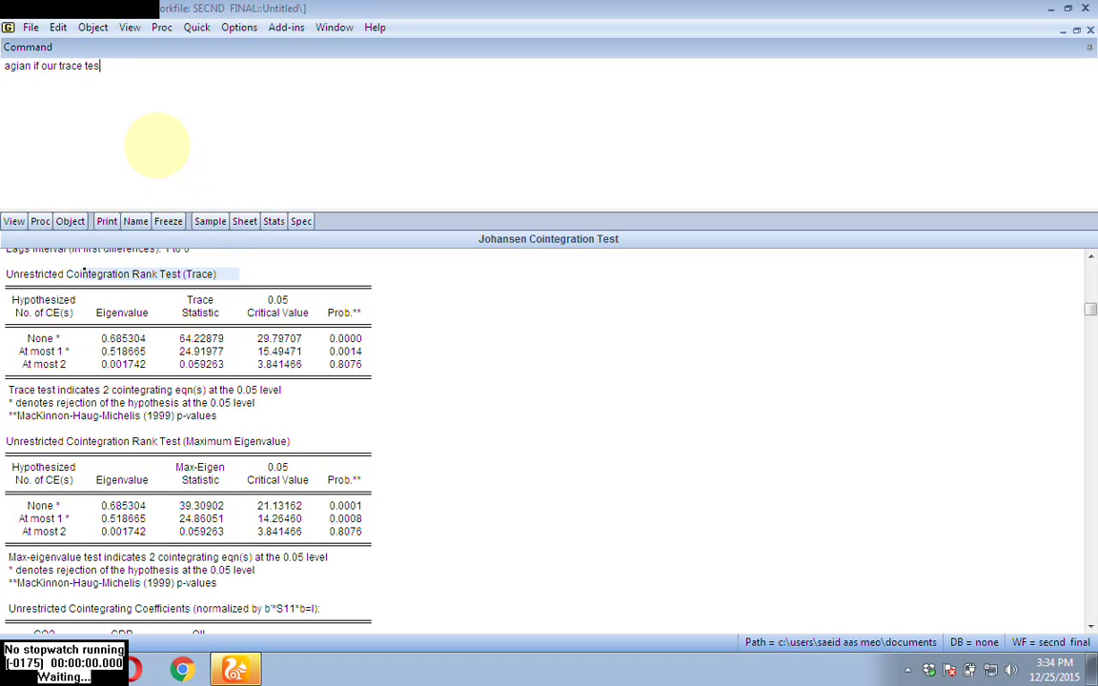
pyautogui.write('t indicate one cointegrat')
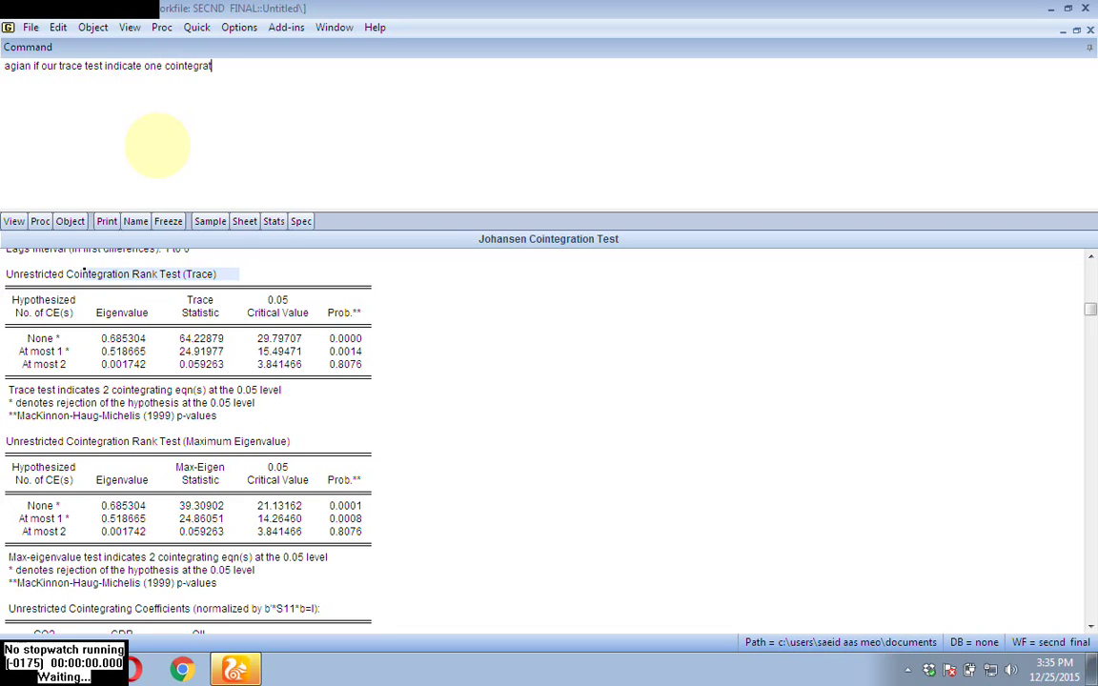
pyautogui.write('ion equation ( while ')
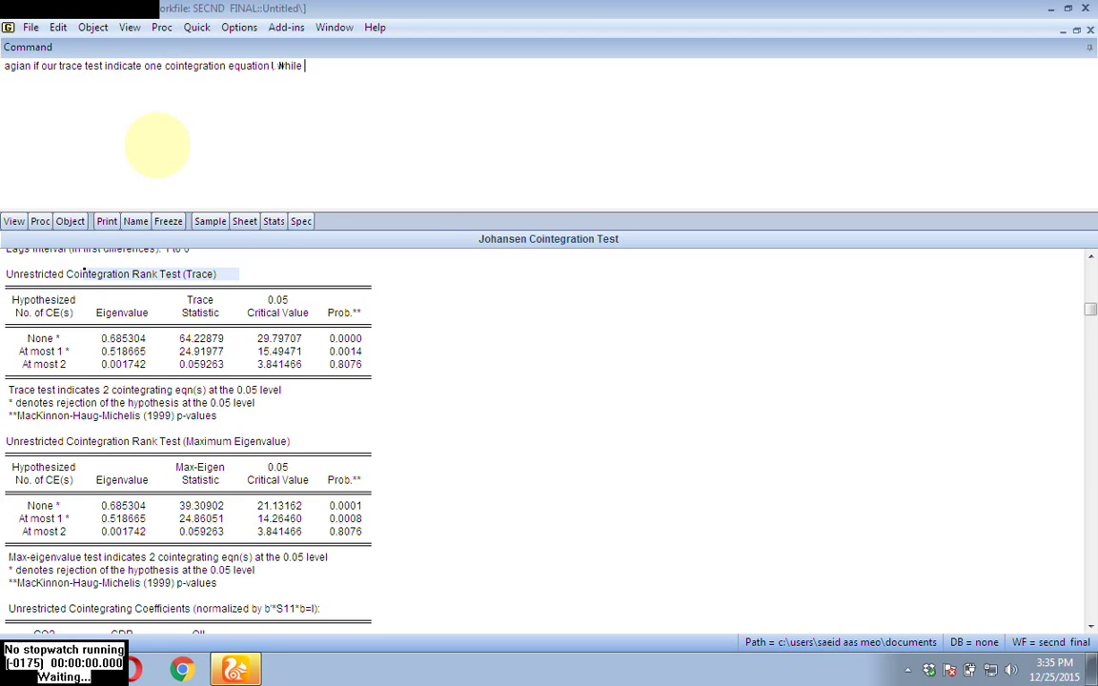
pyautogui.write('maximum eigen values')
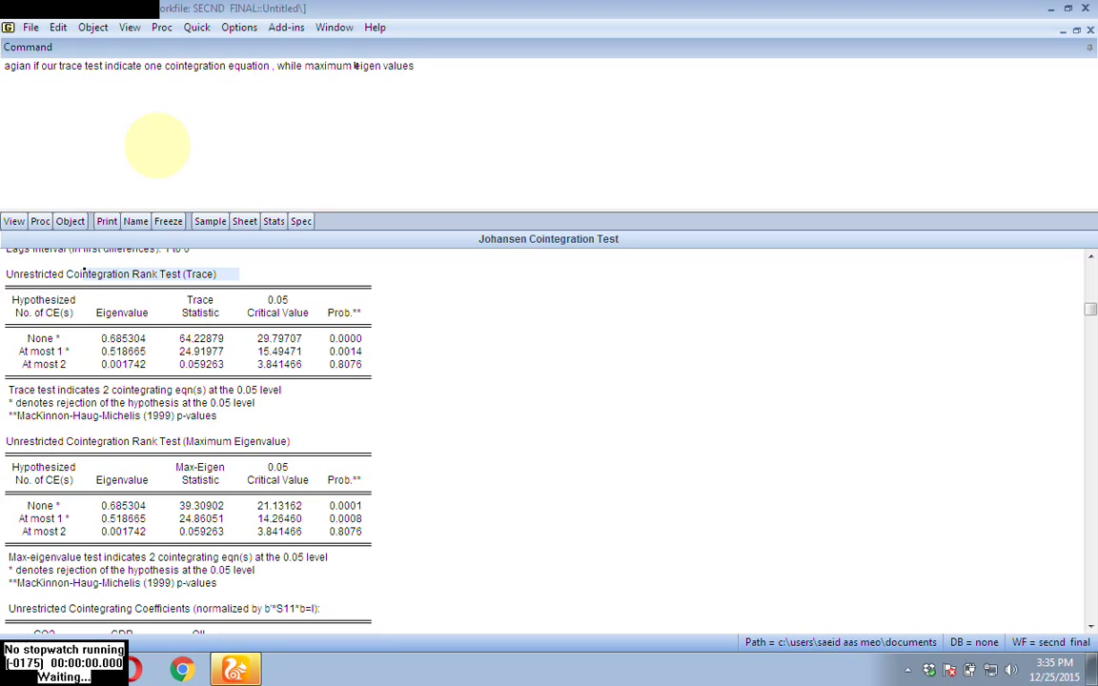
pyautogui.press('BackSpace')
pyautogui.press('BackSpace')
pyautogui.write('indicate no cointegration')
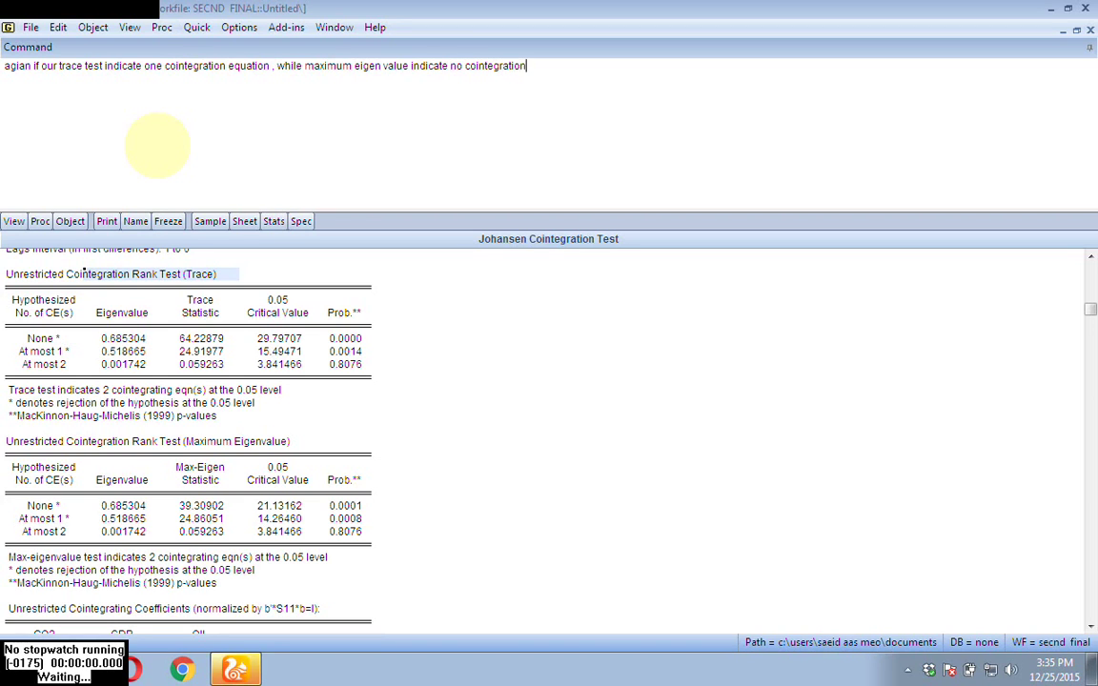
# - Continue the note in the command area with the question ", what is guid line"
pyautogui.write('. ')
pyautogui.write('wa')
pyautogui.write('ht is ')
pyautogui.write('guid line')
# - Finish the command area note with ", you can conclode that there is a coingtegarion among projected variables..."
pyautogui.write(', ylo')
pyautogui.press('BackSpace')
pyautogui.press('BackSpace')
pyautogui.press('BackSpace')
pyautogui.write('you')
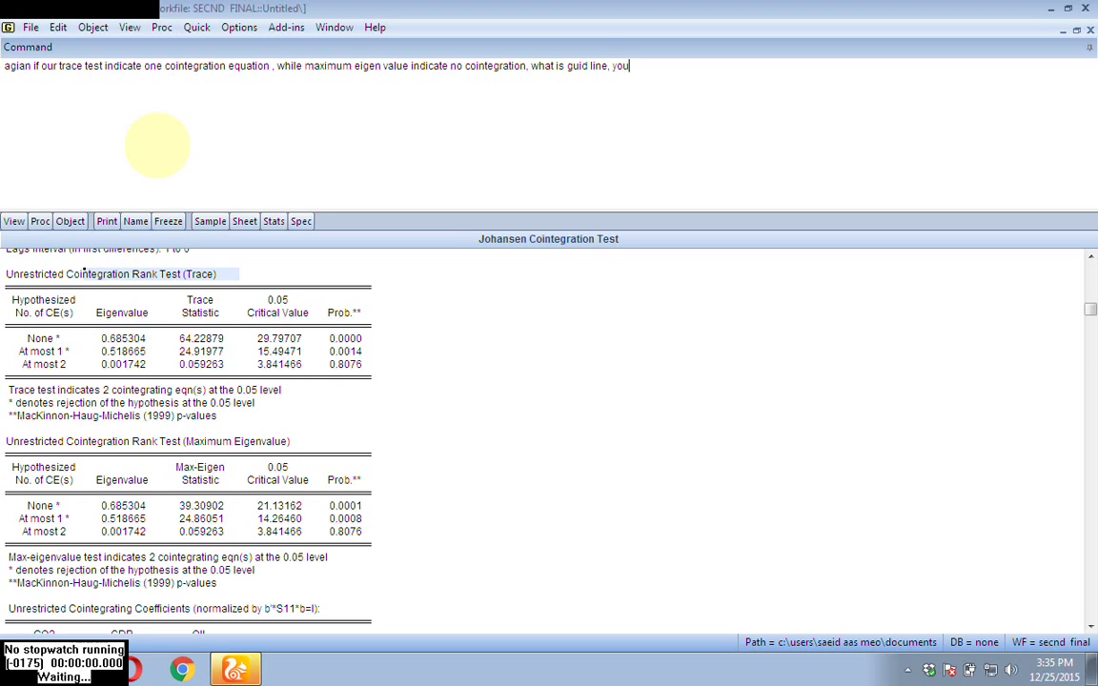
pyautogui.write(' can conclod')
pyautogui.press('BackSpace')
pyautogui.write('clode that there')
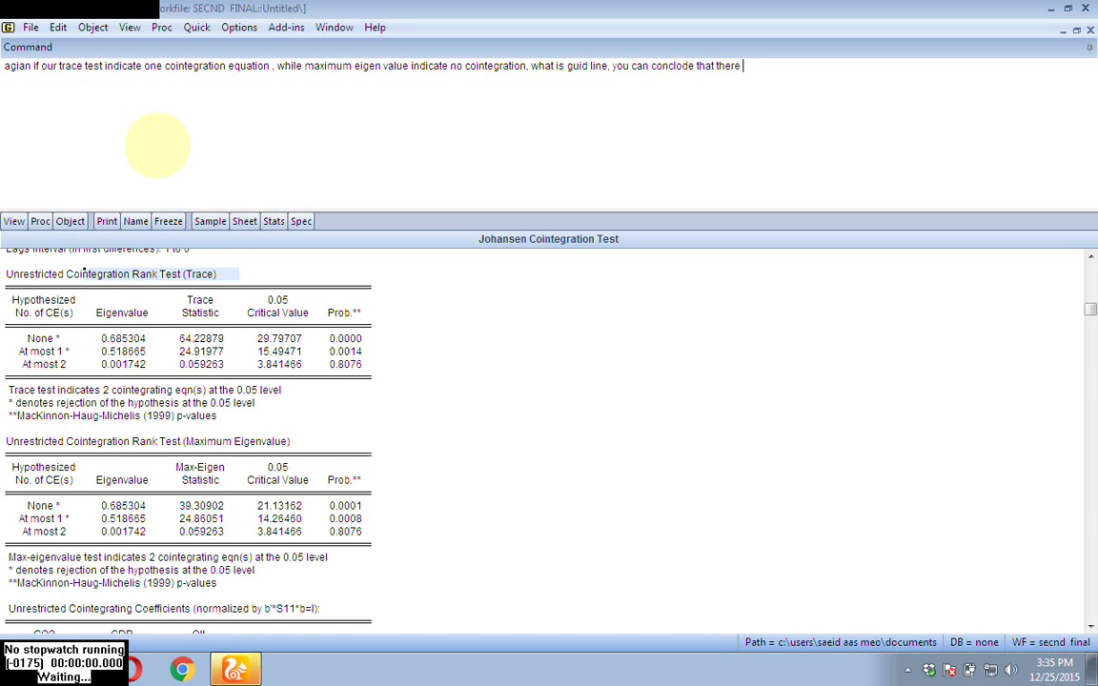
pyautogui.write(' is a coingtegarion am')
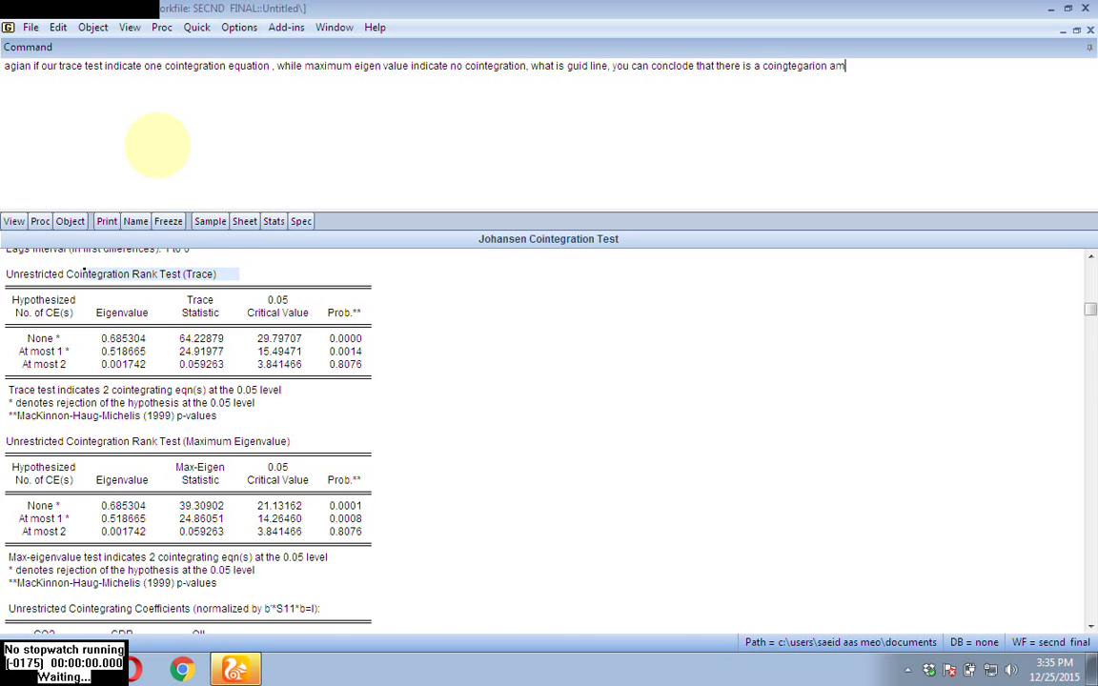
pyautogui.write('ong projected variab')
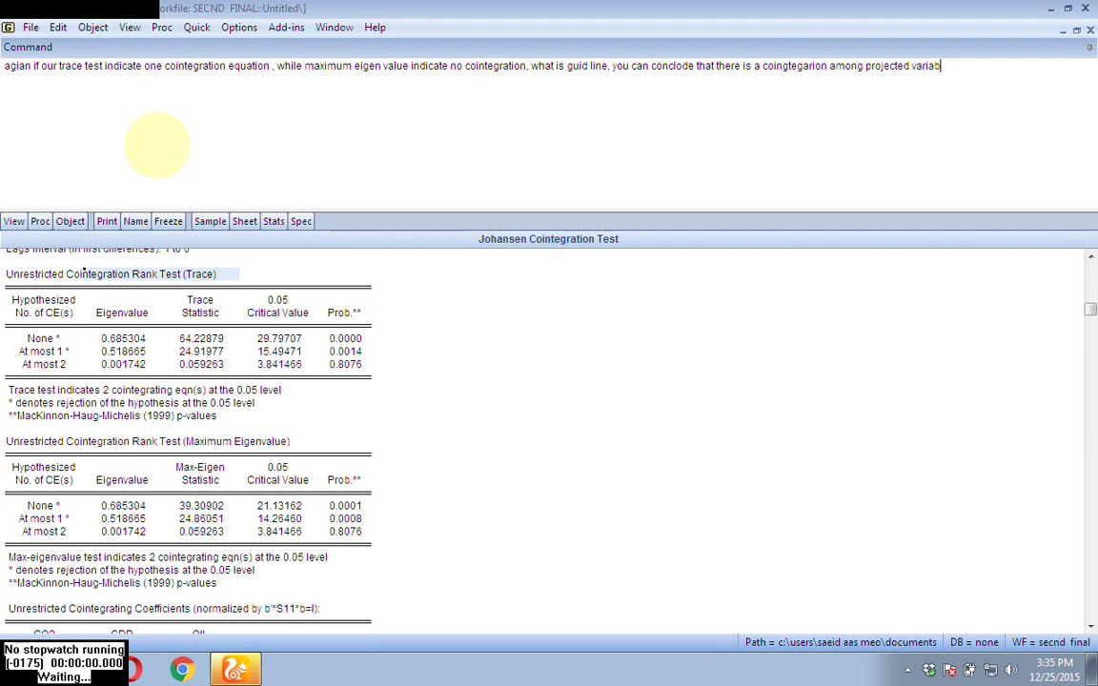
pyautogui.write('les...')
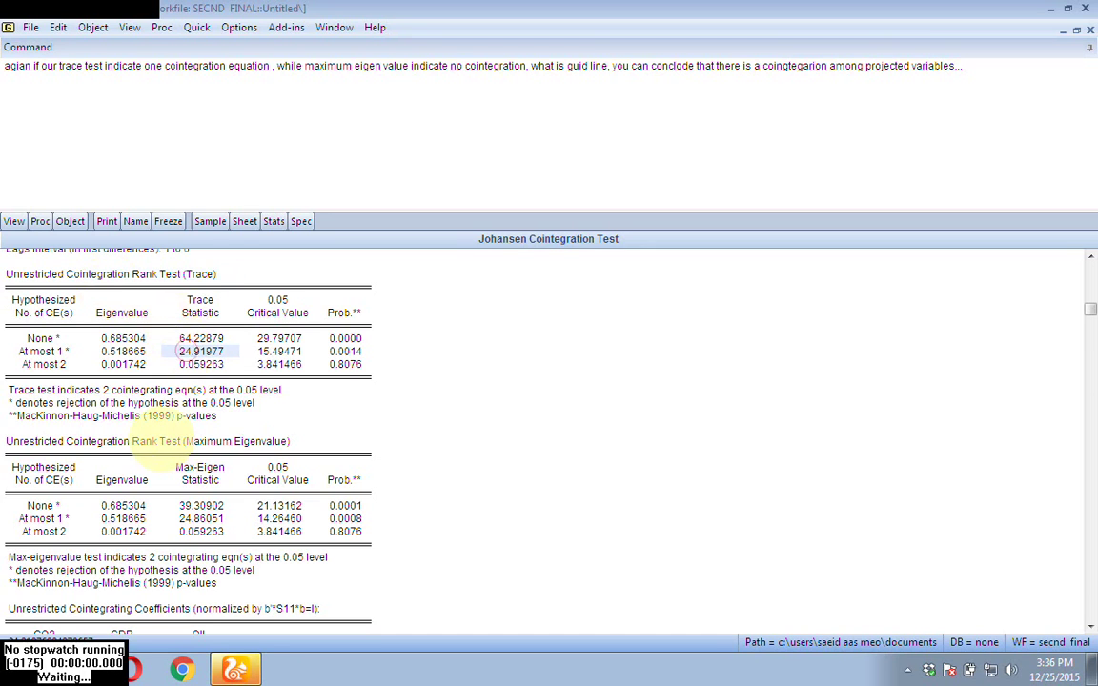
# - Highlight the maximum eigenvalue test heading and the trace test heading to relate them to the written note
pyautogui.moveTo(160, 440); pyautogui.dragTo(276, 438)
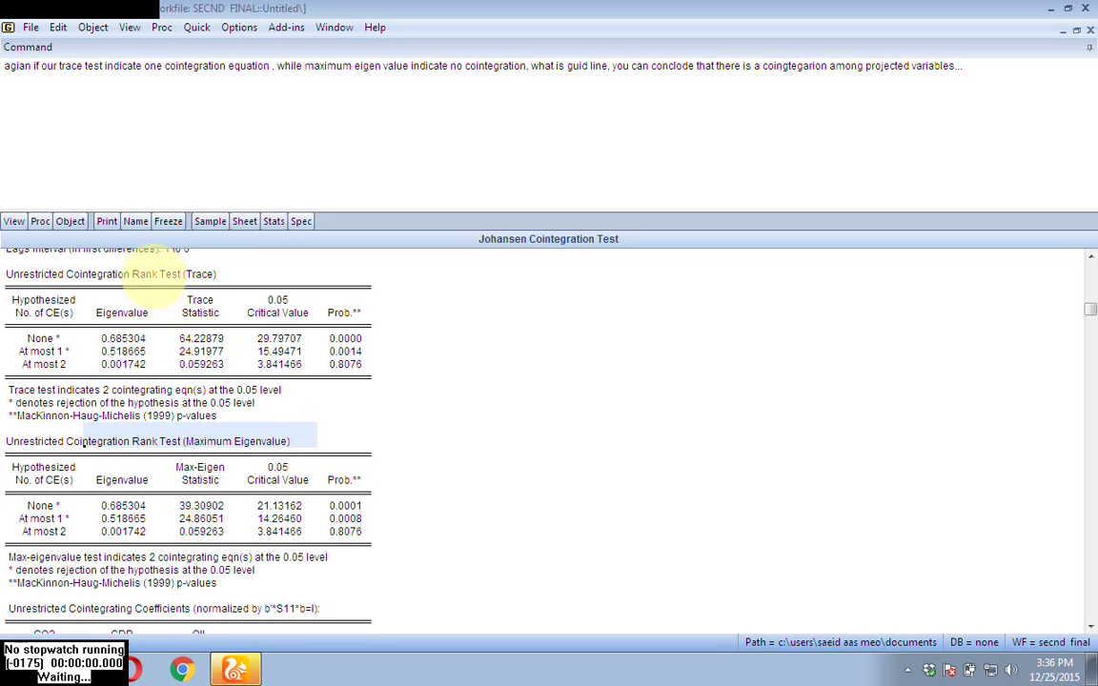
pyautogui.click(145, 276)
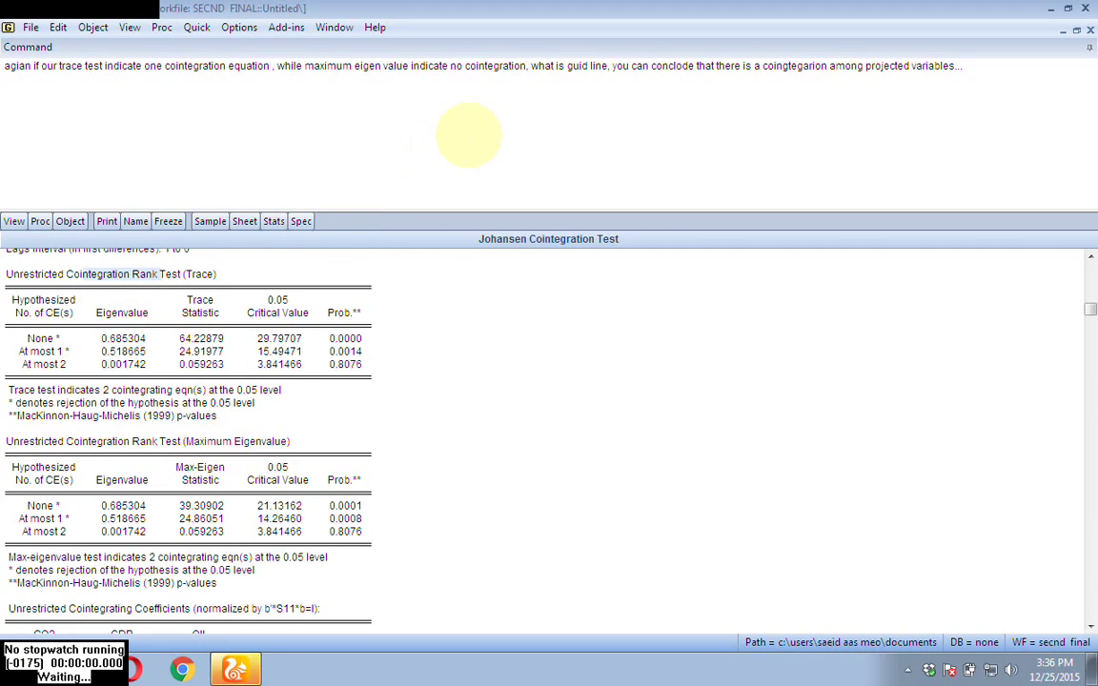
pyautogui.click(468, 134)
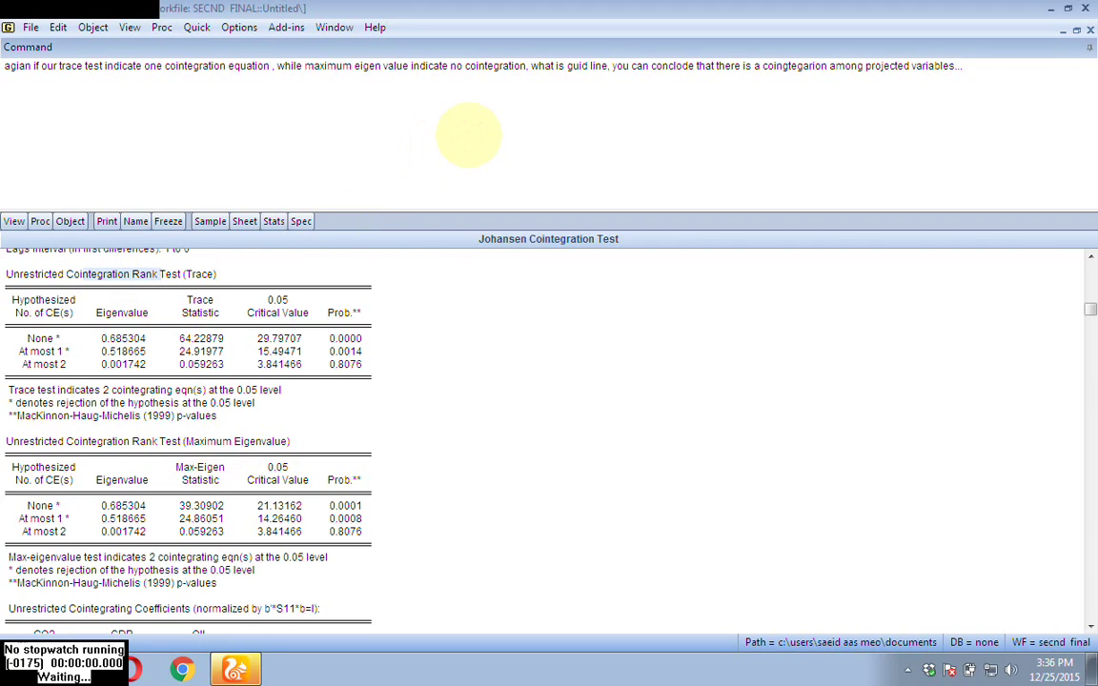